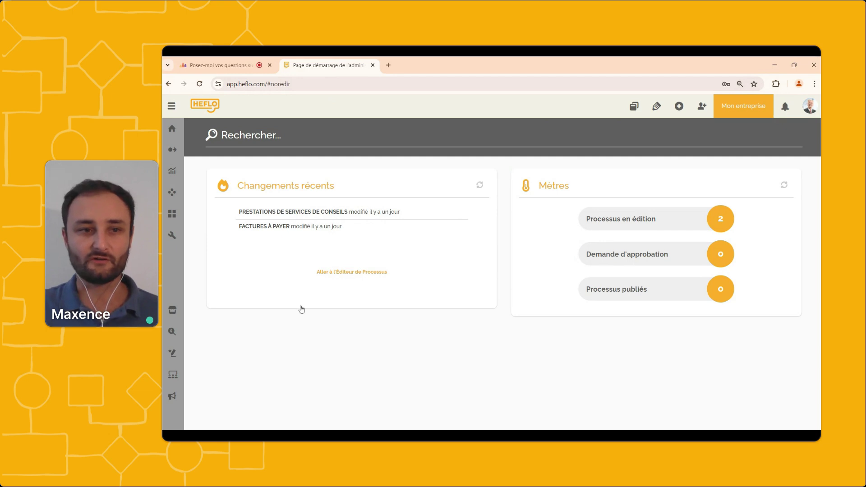
- Open the workspace's Personnes page and look at its form for adding a new record, without saving anything
click(181, 115)
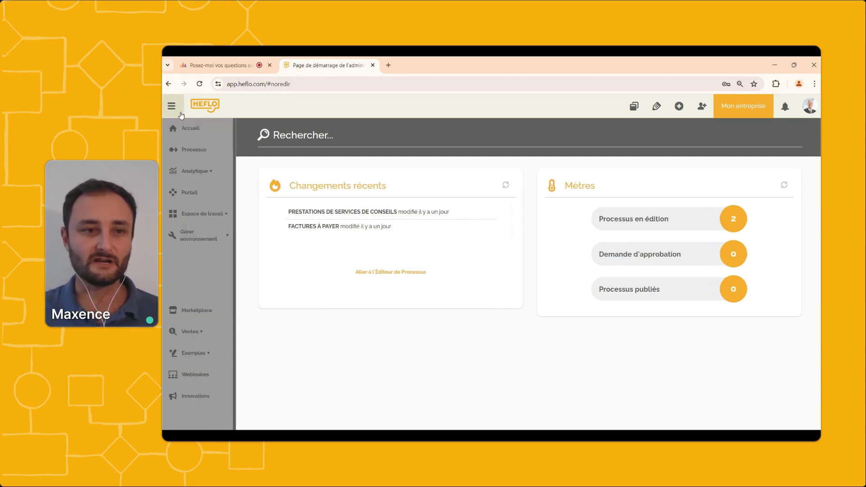
click(215, 220)
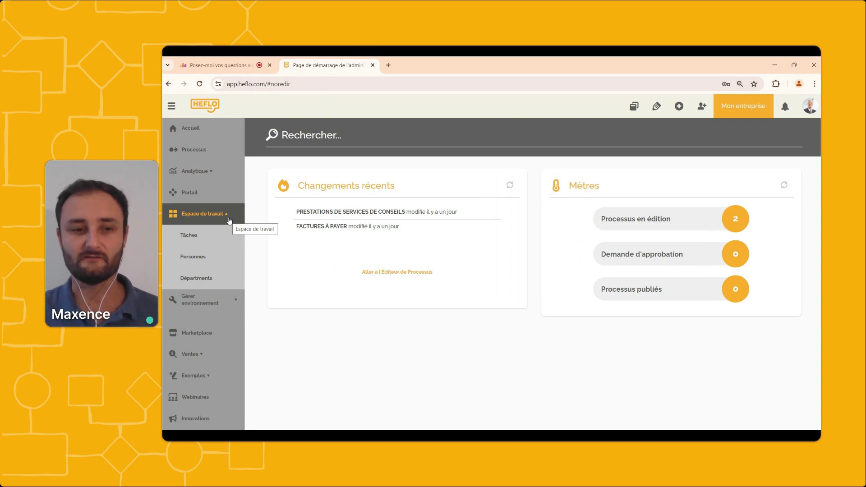
click(222, 261)
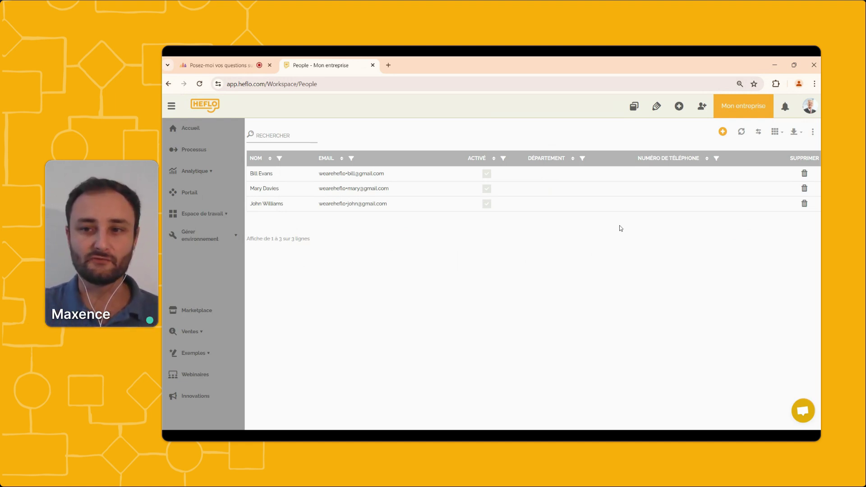
click(722, 133)
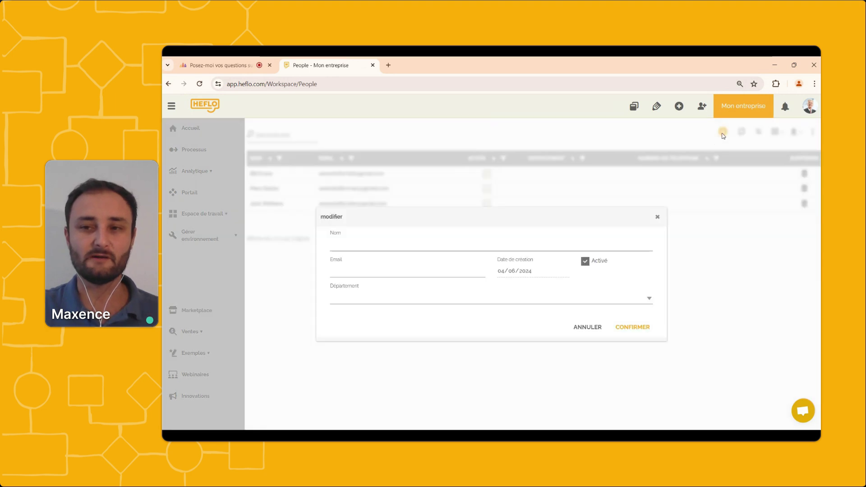
click(657, 219)
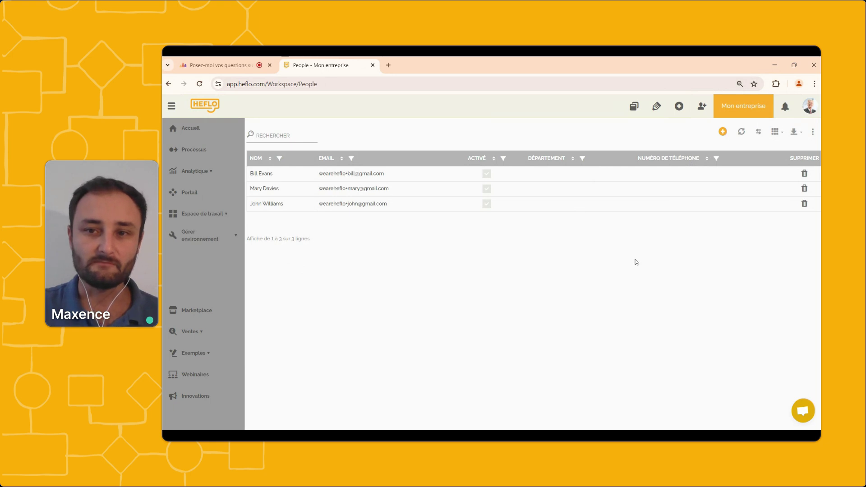
- Start a new page in the page list and name it Fournisseurs
click(635, 117)
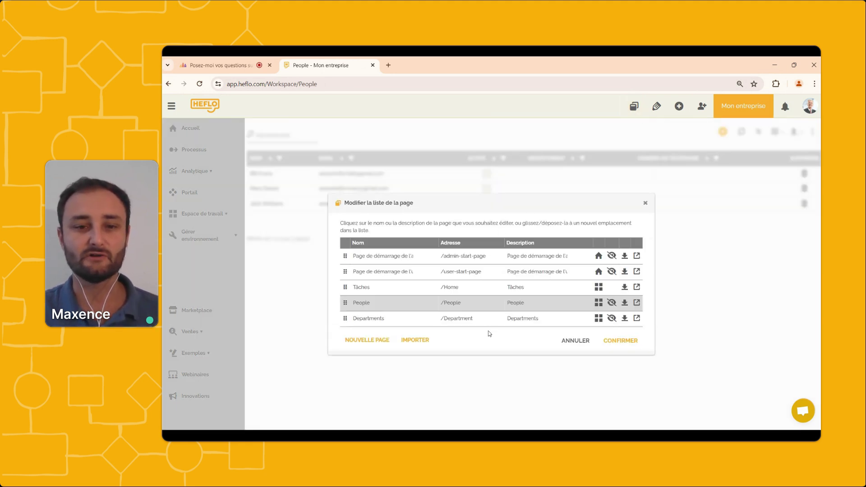
click(387, 344)
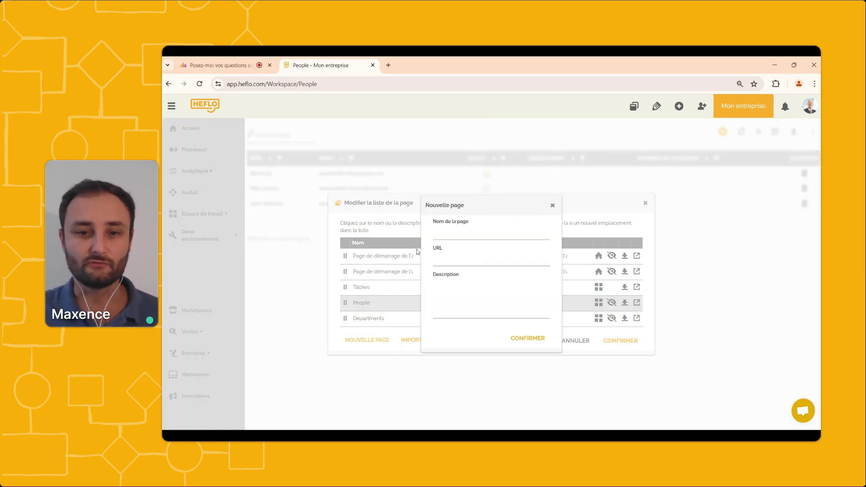
click(441, 236)
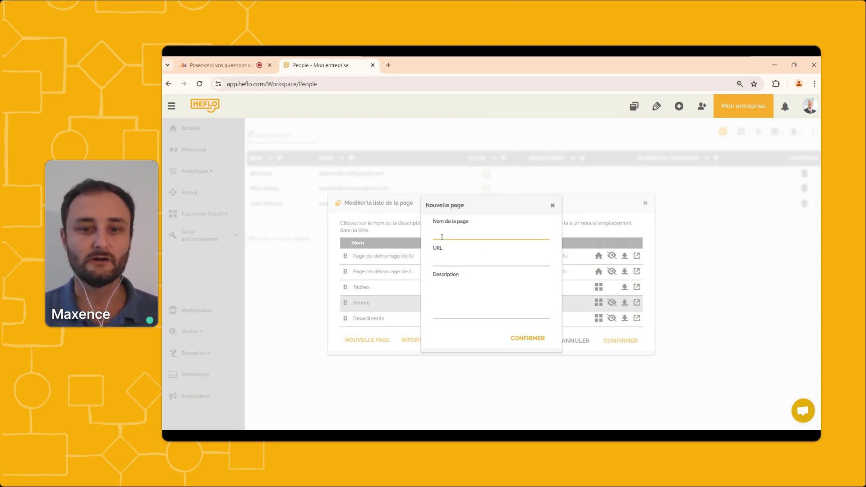
text(F)
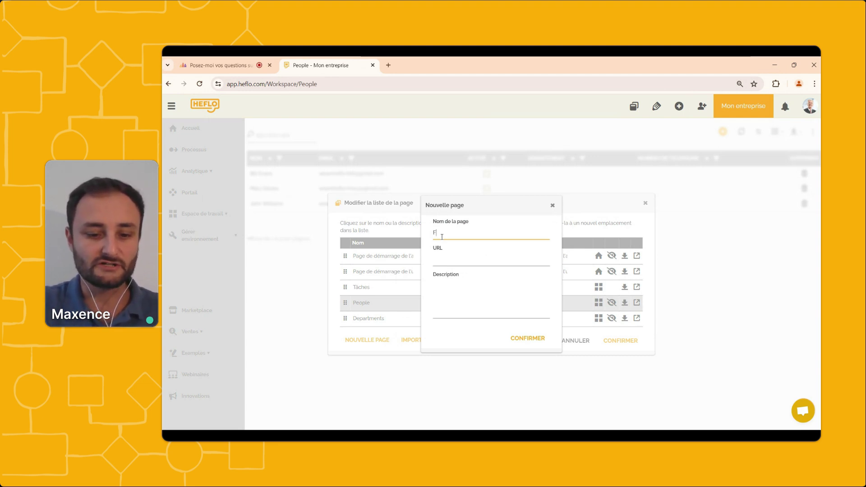
text(ournisseurs)
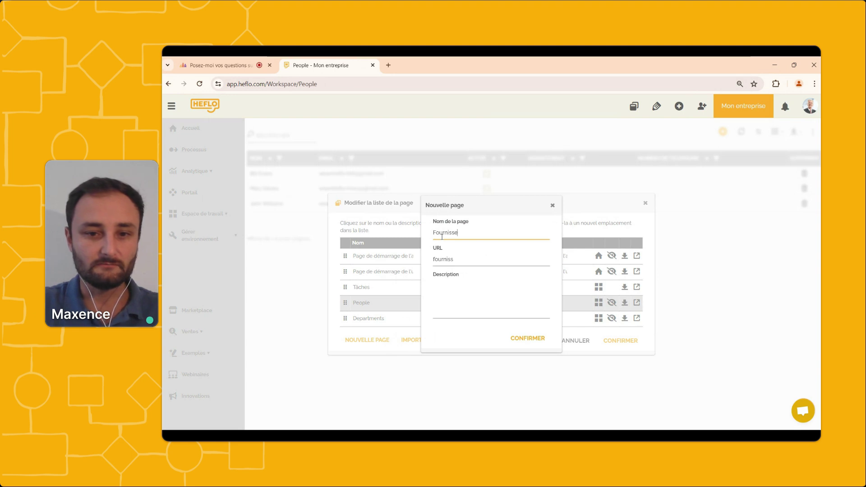
- Describe the new page as "Cette page va contenir les informations des fournisseurs." and create it
click(447, 289)
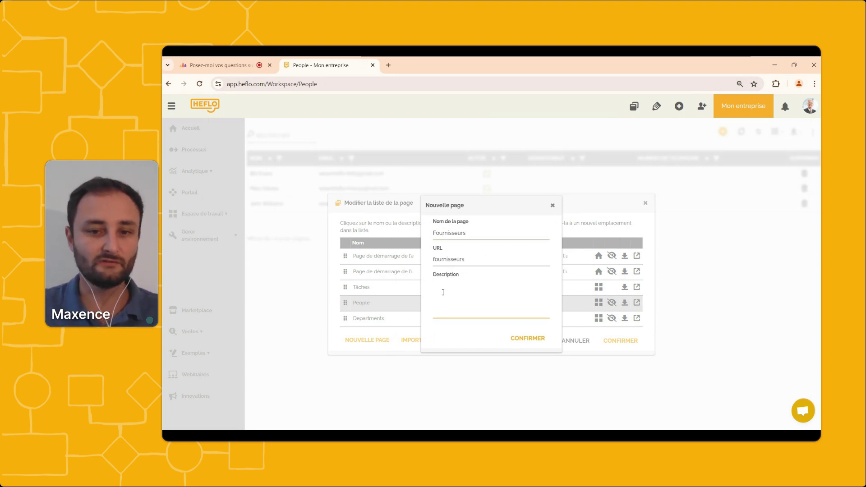
text(C)
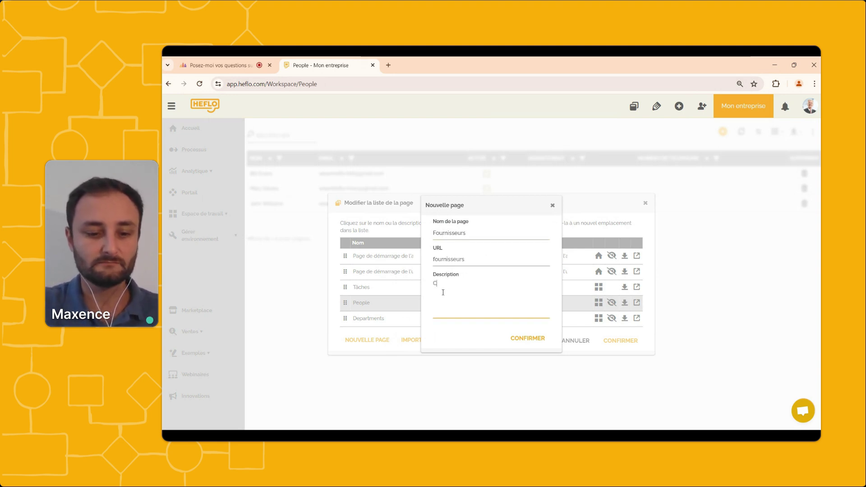
text(ette page )
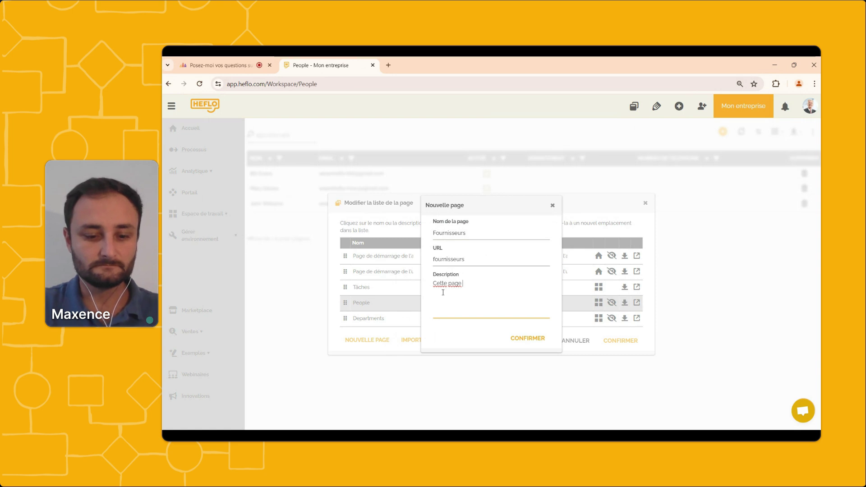
text(va contenir)
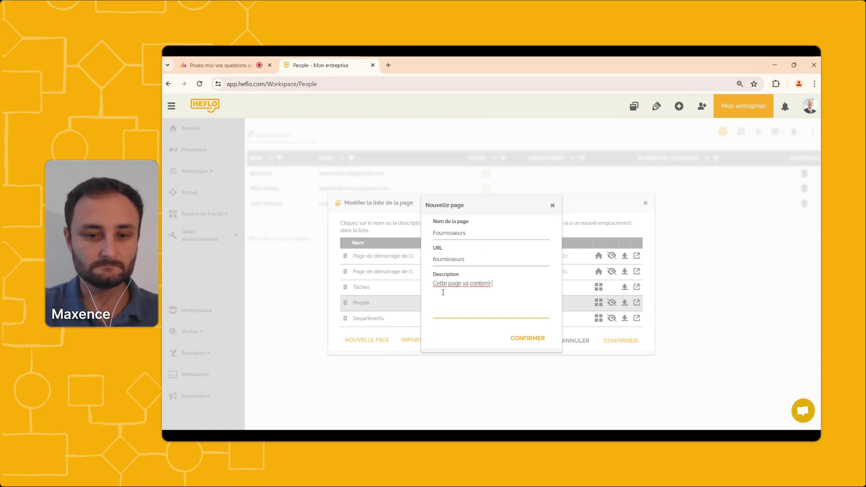
text( les infor)
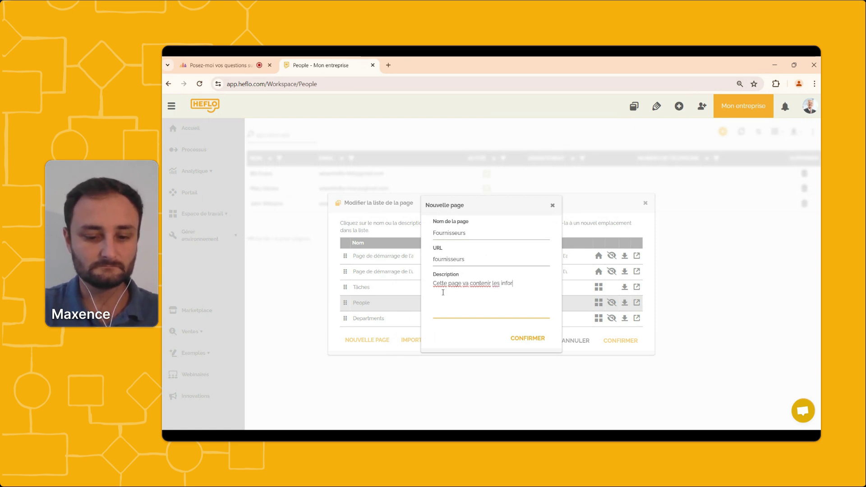
text(mations de)
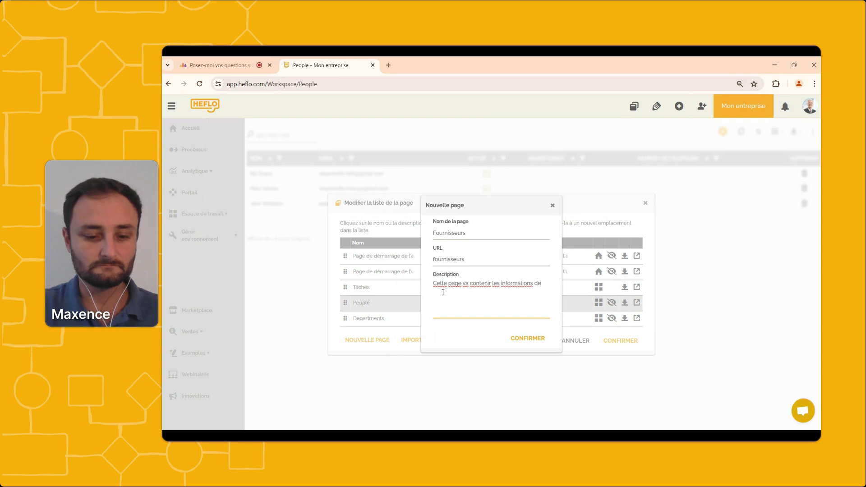
text(s fournisseurs.)
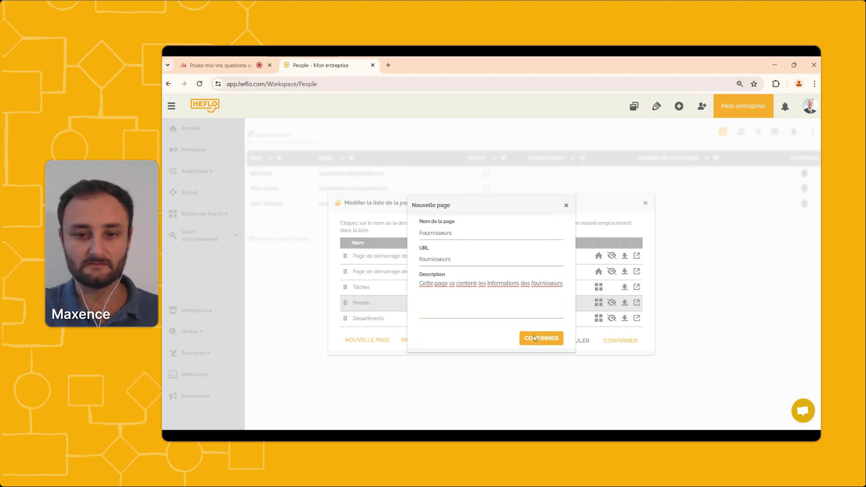
click(537, 339)
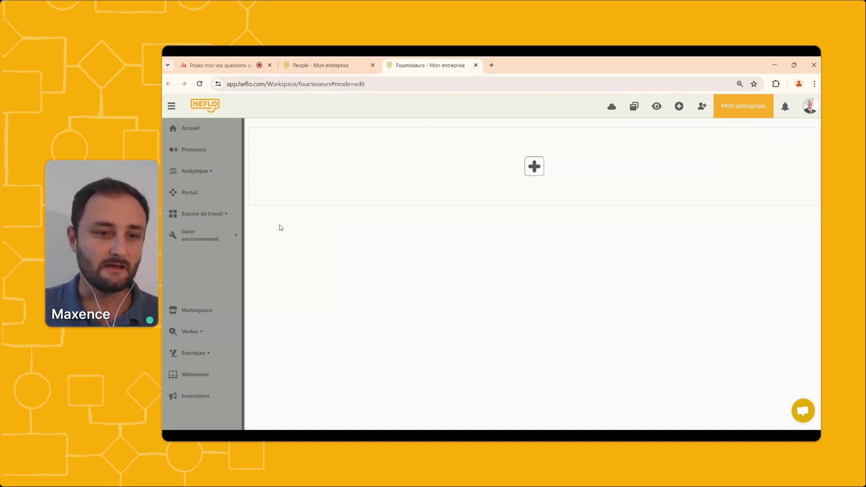
- Check the workspace entries for the Fournisseurs page, and add an Enregistrements widget to the empty page
click(232, 220)
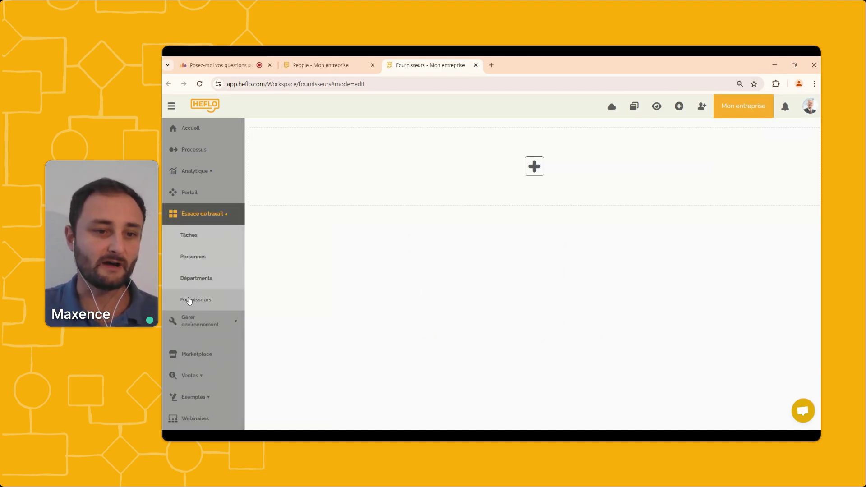
click(229, 222)
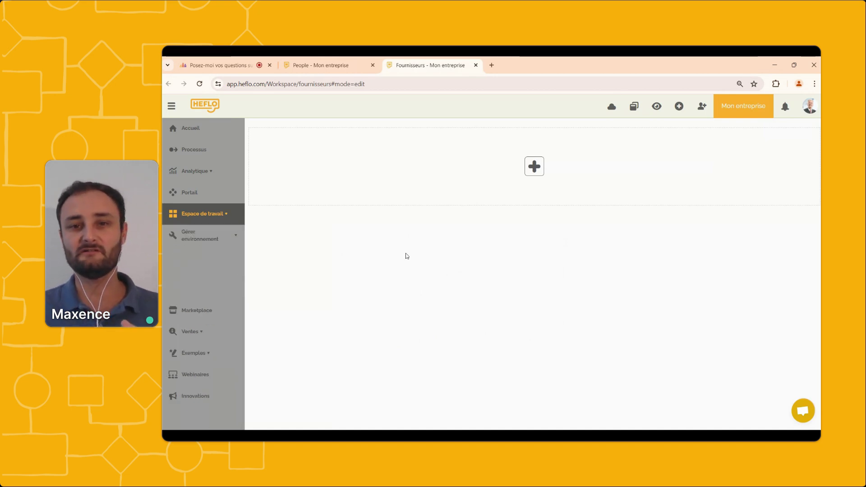
click(526, 174)
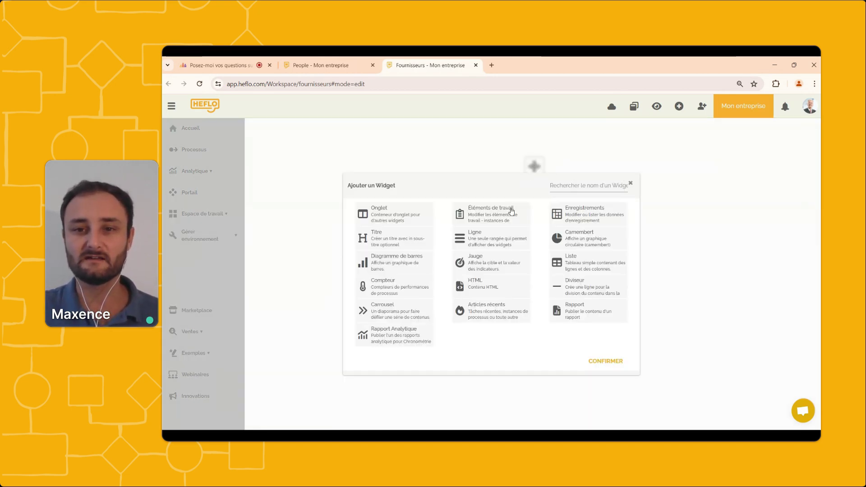
click(591, 220)
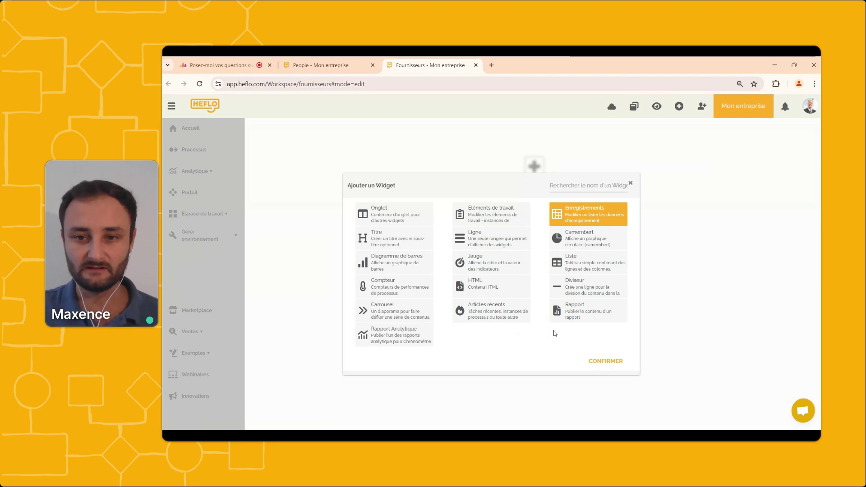
click(605, 362)
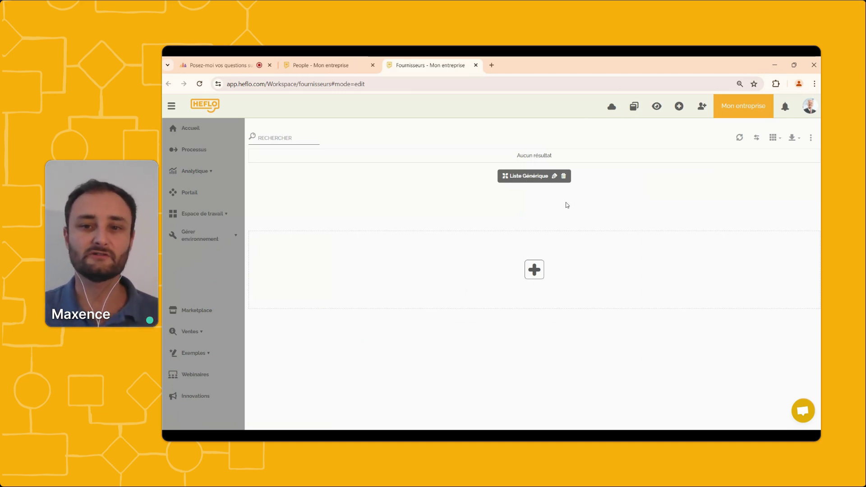
- Open the new widget's configuration and review its form settings, data settings and available data sources
click(555, 179)
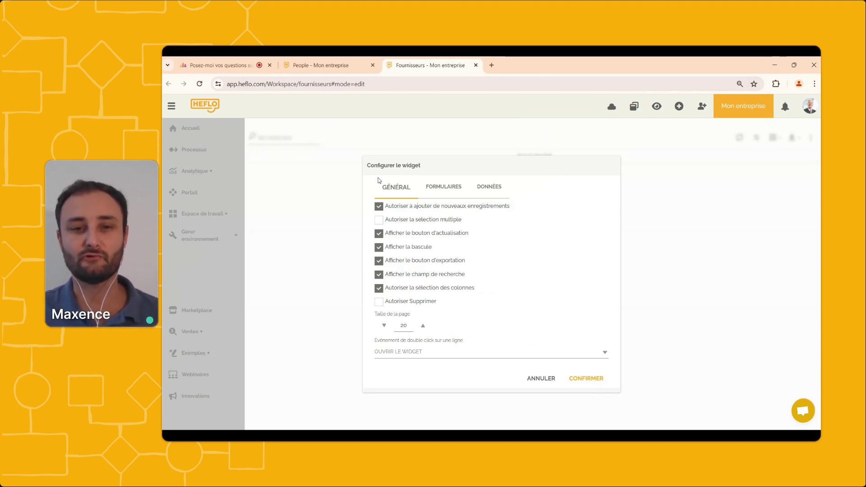
click(434, 191)
click(485, 246)
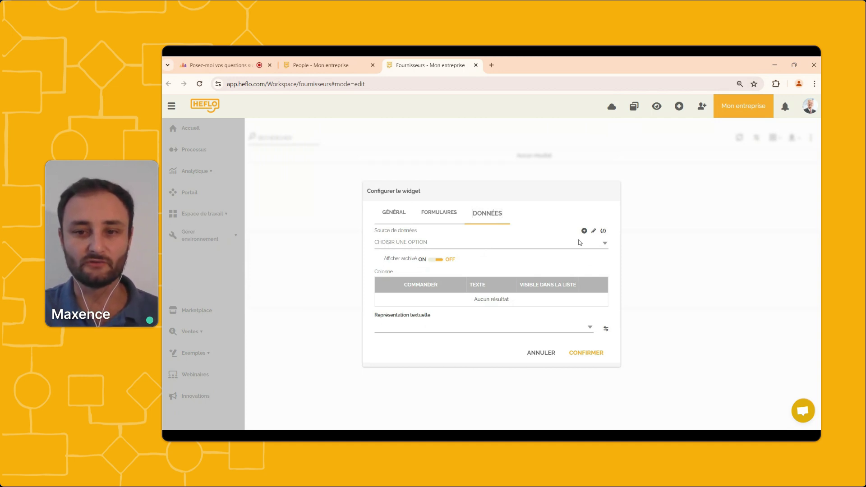
click(605, 244)
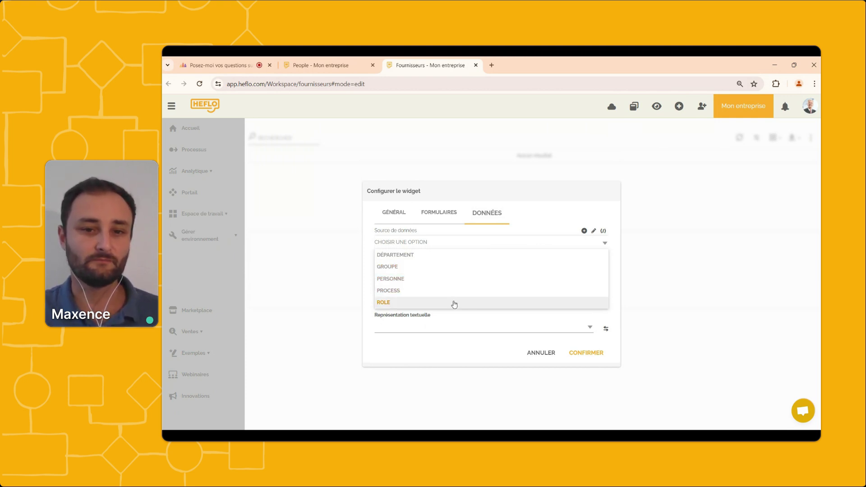
click(538, 219)
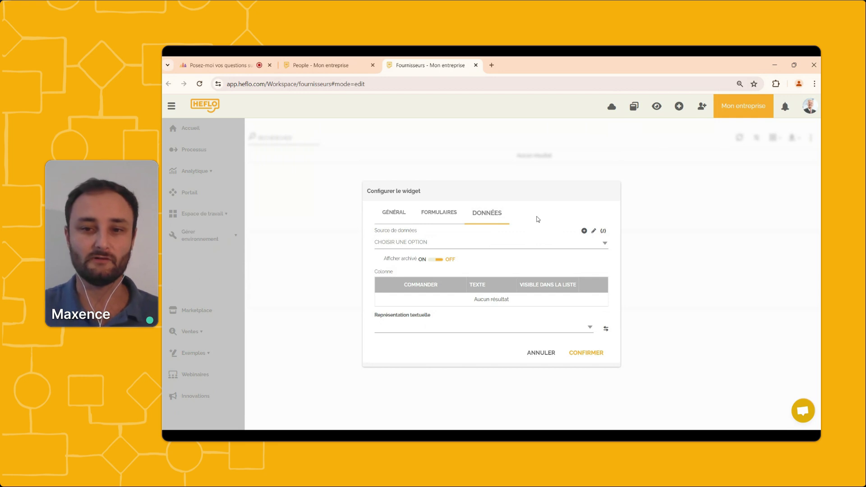
- Create a new entity as the widget's data source, with Fournisseurs as both its name and description
click(584, 231)
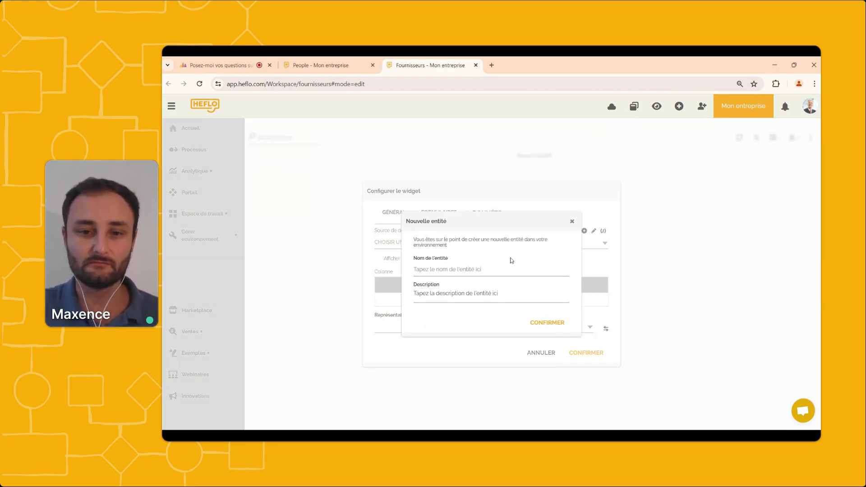
click(501, 265)
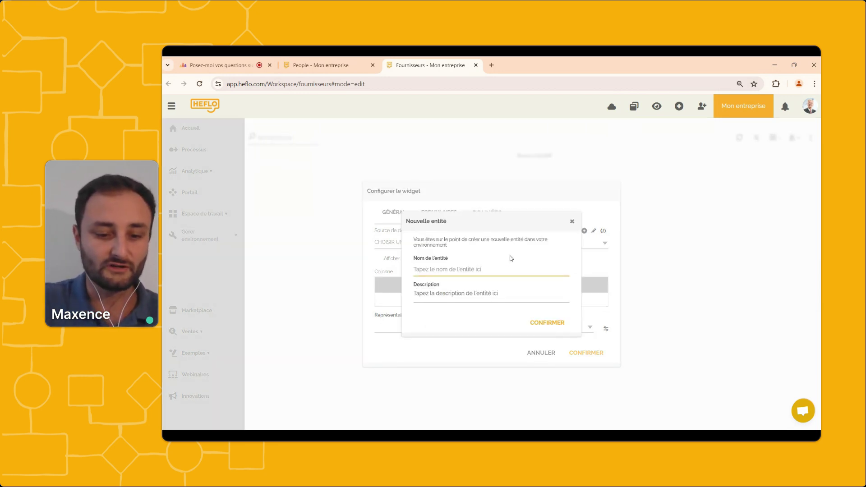
text(Fournisseu)
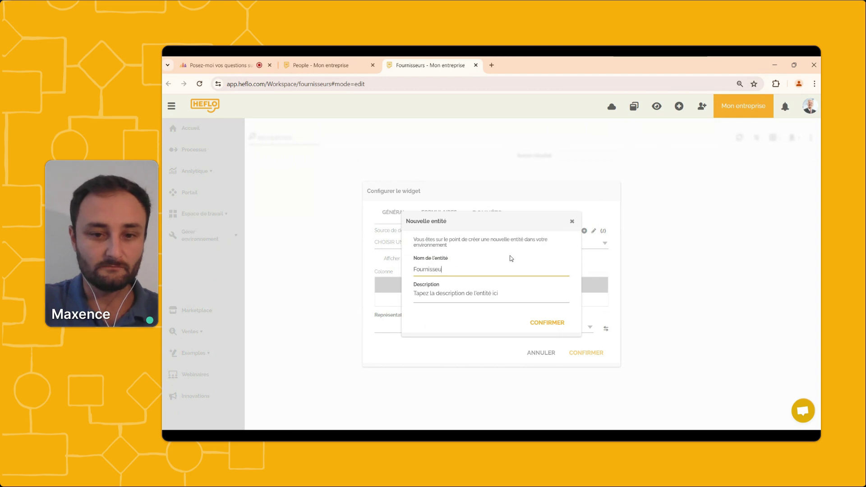
text(rs)
click(494, 291)
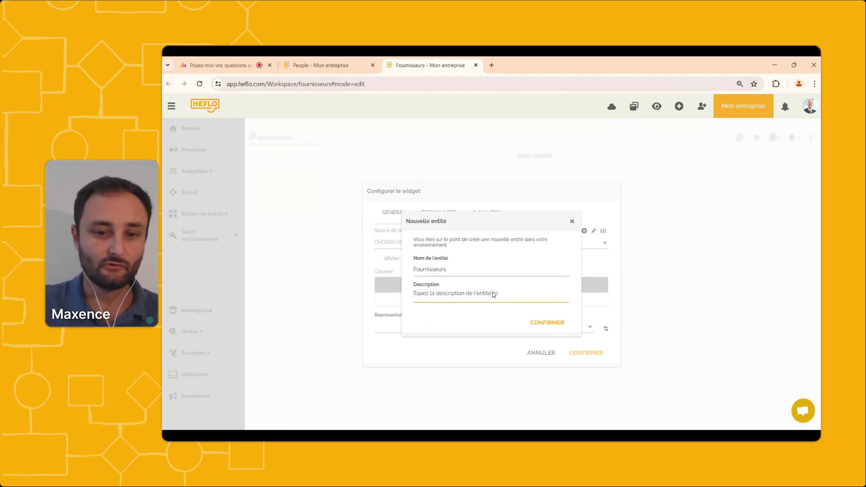
text(Fournisseurs)
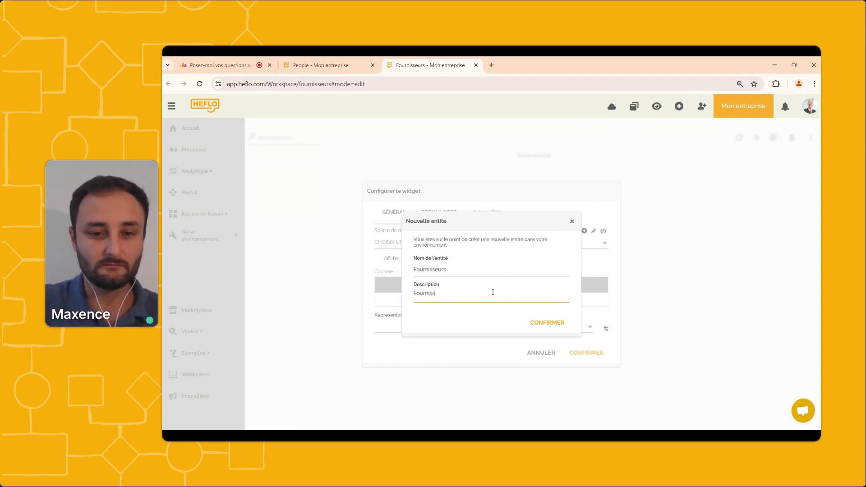
click(544, 323)
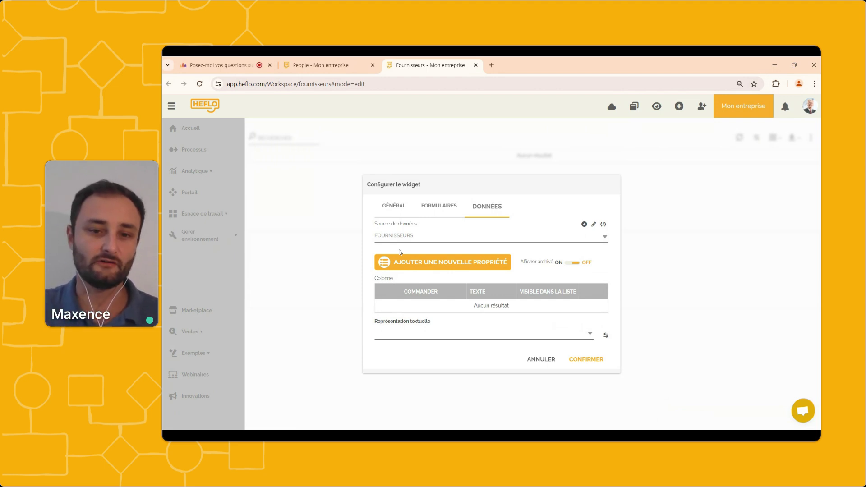
- Add a property named "Nom fournisseur" with type Texte to the Fournisseurs data source
click(422, 269)
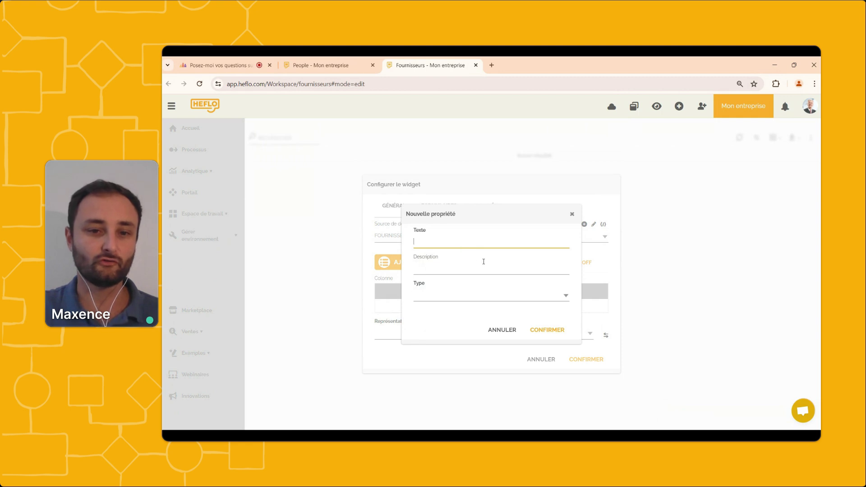
text(N)
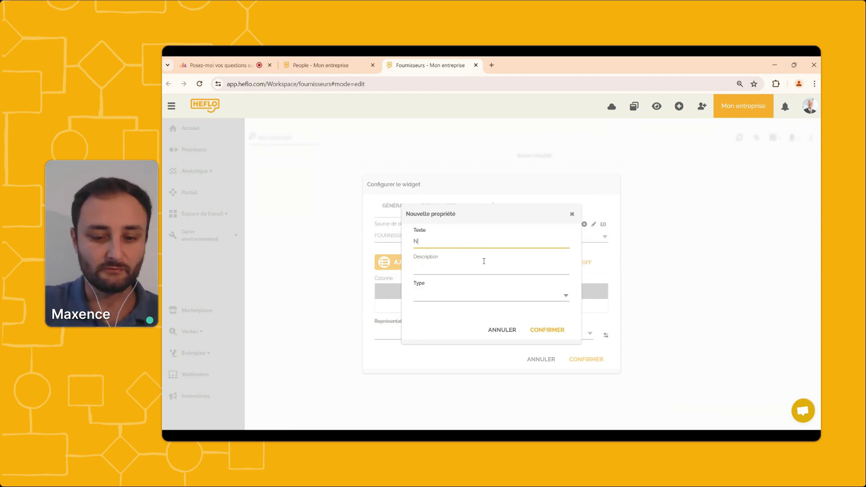
text(om fournisseur)
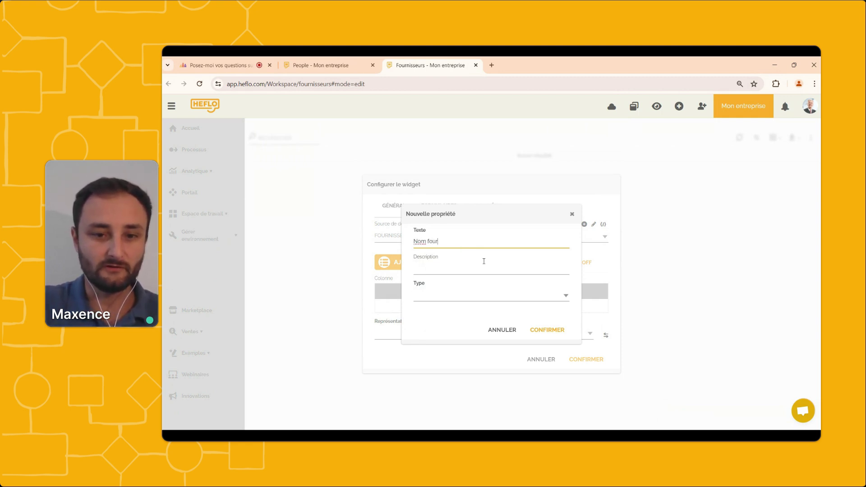
click(477, 293)
click(456, 305)
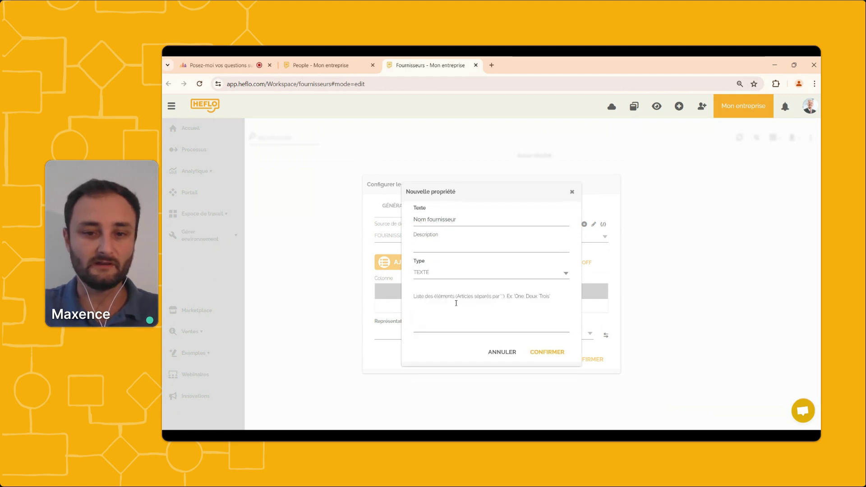
click(543, 352)
- Add a second property named "ID fournisseur" with type Texte to the Fournisseurs data source
click(468, 267)
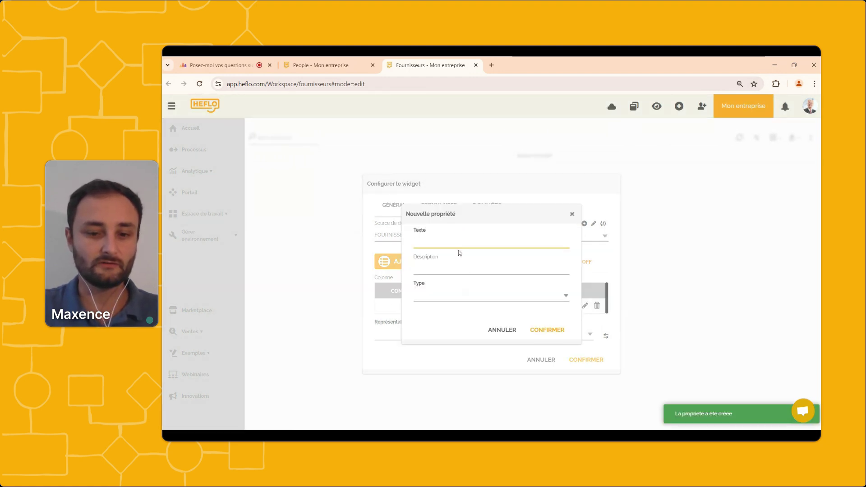
text(ID fo)
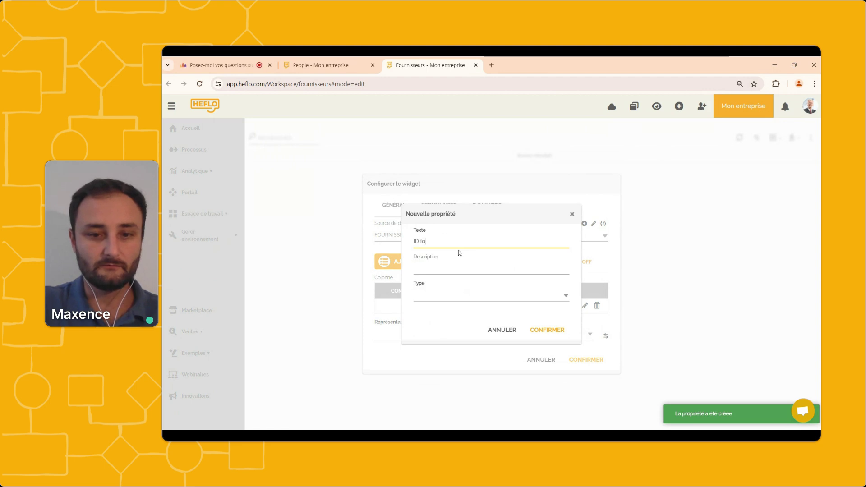
text(urnisseur)
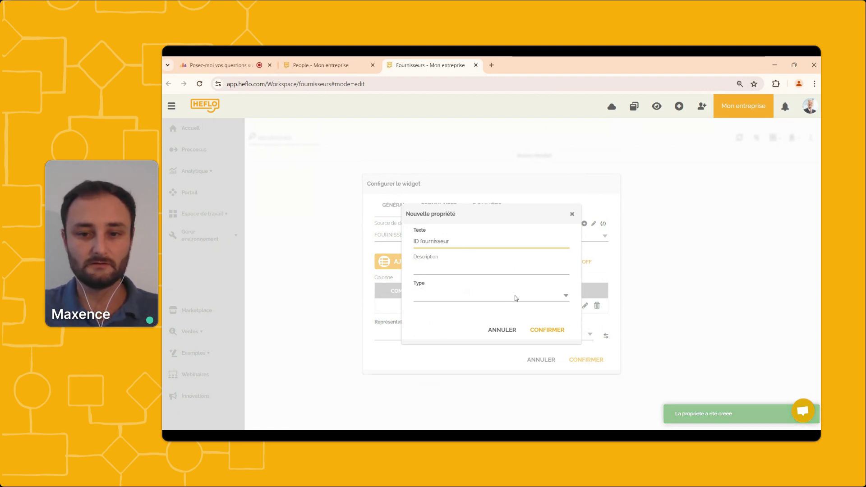
click(547, 329)
click(489, 299)
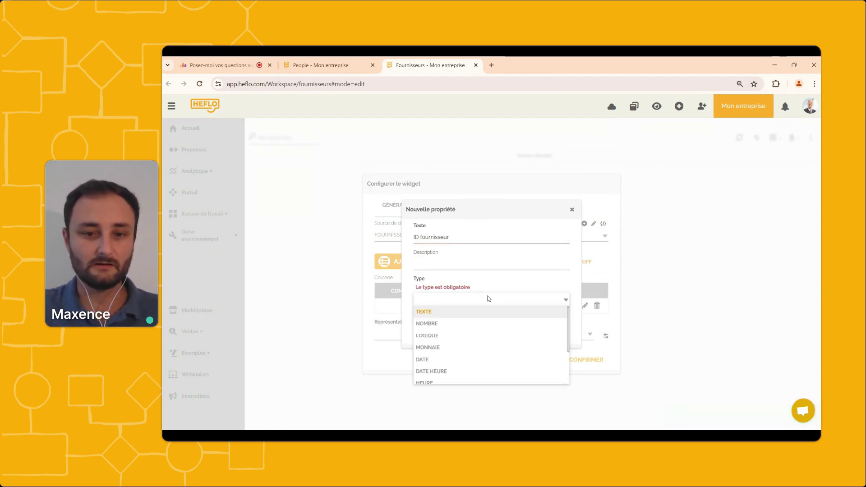
click(449, 312)
click(543, 357)
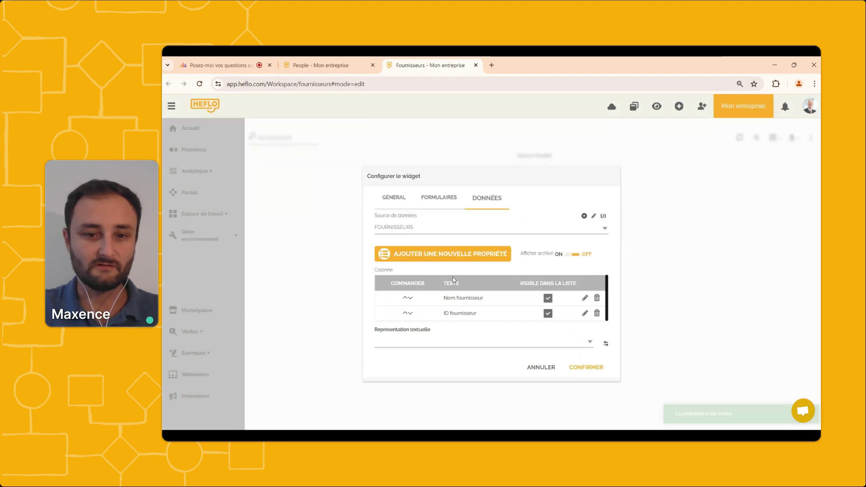
- Add a property named "Date de début de contrat" with type Date to the Fournisseurs data source
click(433, 254)
text(D)
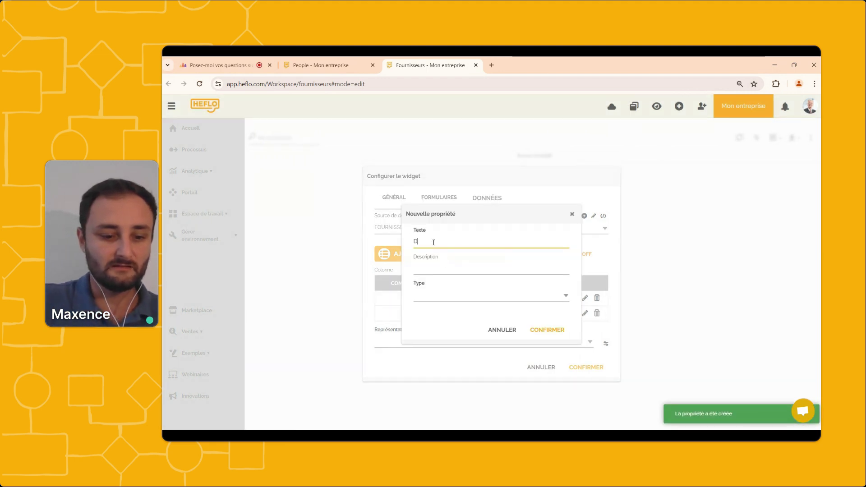
text(ate de dzbu)
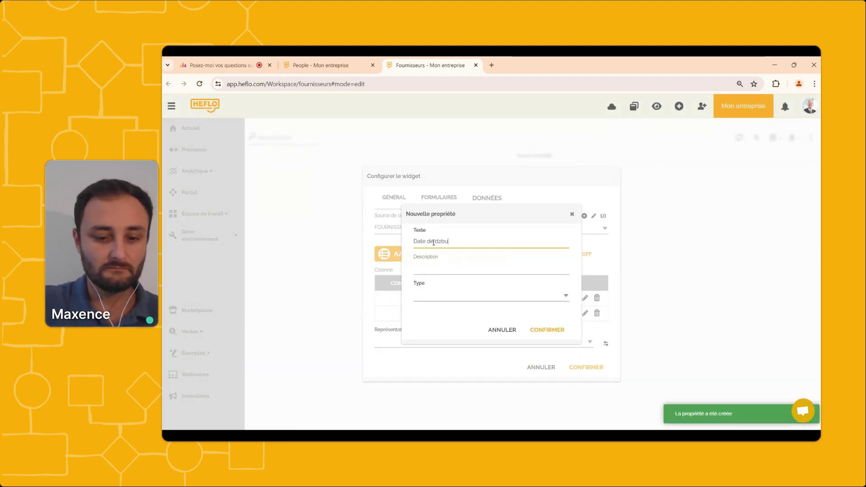
key(BackSpace)
key(BackSpace)
key(BackSpace)
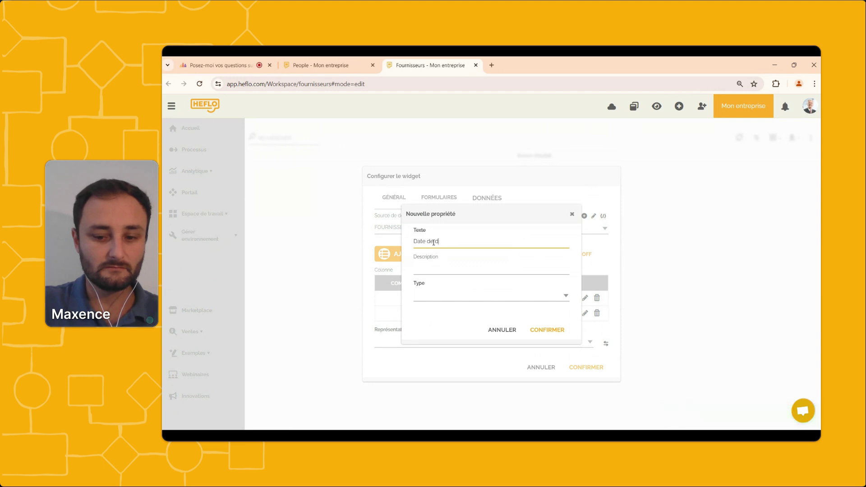
text(ébut )
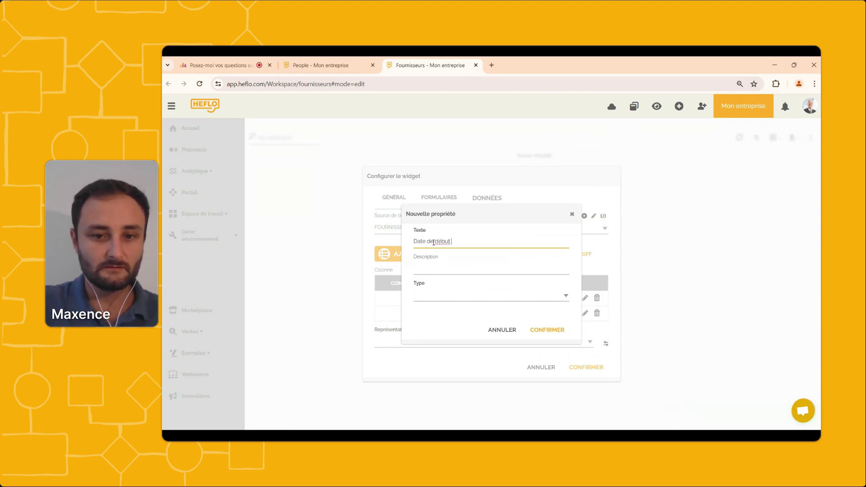
text(de contrat)
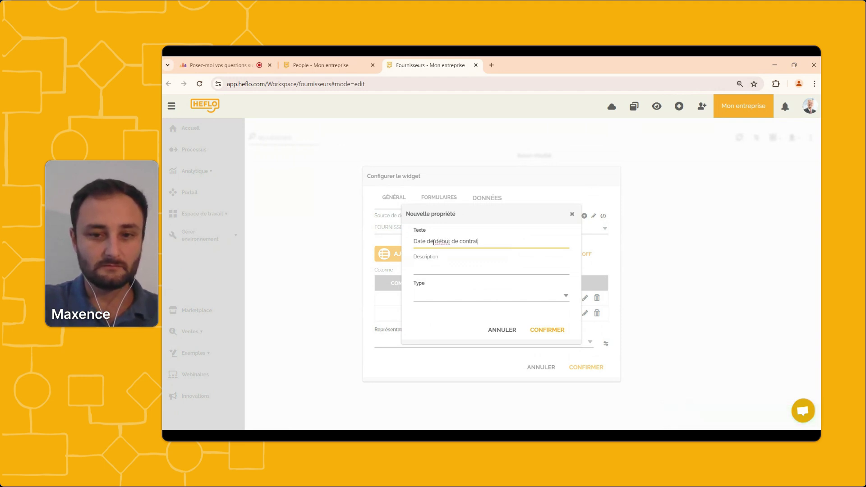
click(431, 295)
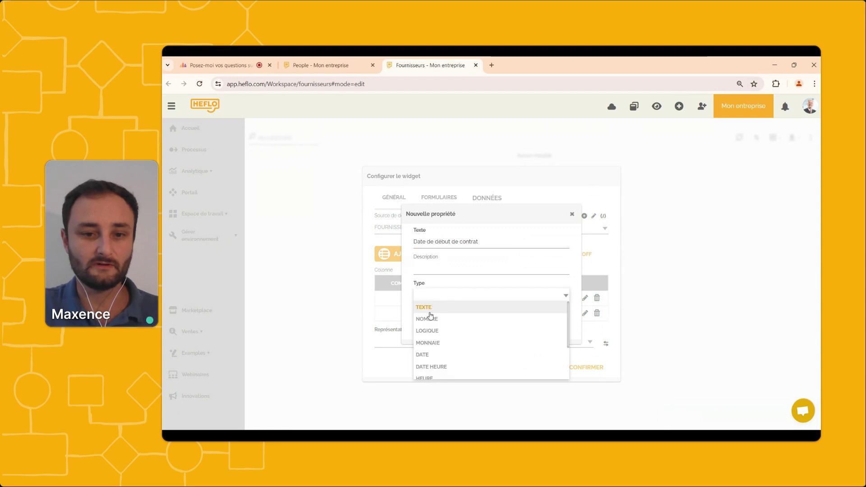
click(423, 355)
click(557, 329)
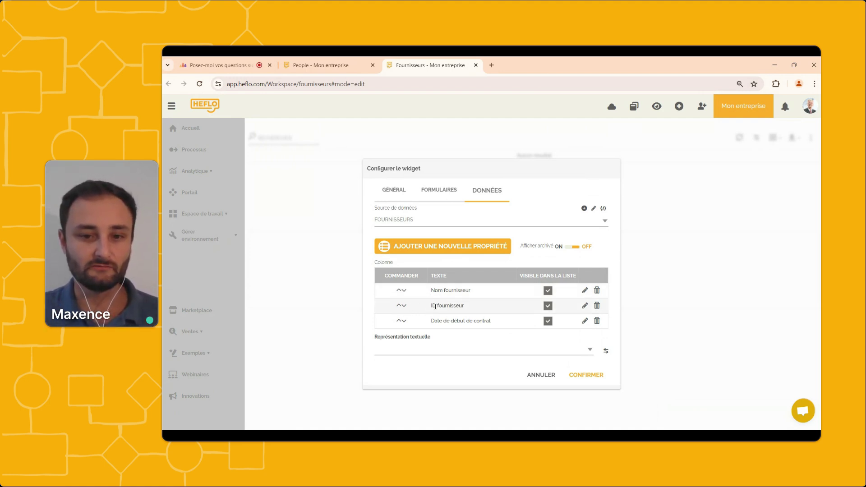
- Set the textual representation to Nom fournisseur and save the widget configuration
click(433, 349)
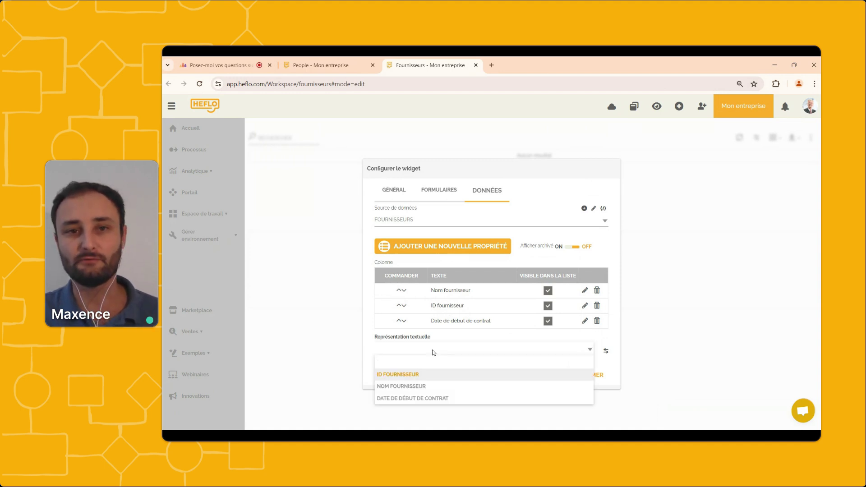
click(422, 387)
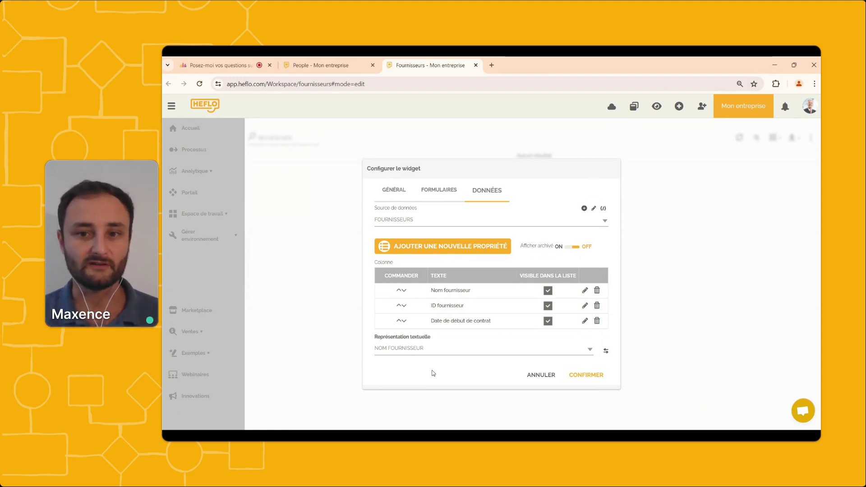
click(588, 375)
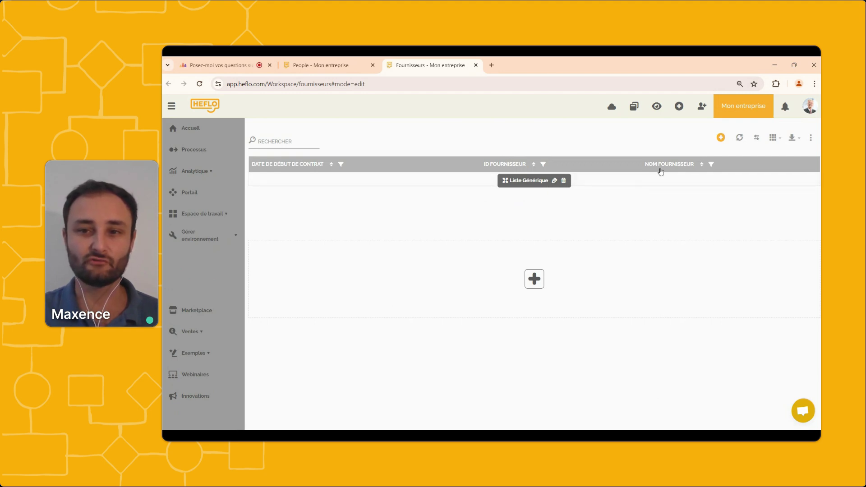
- Reorder the list columns to Nom fournisseur, ID fournisseur, Date de début de contrat
drag(660, 169, 321, 179)
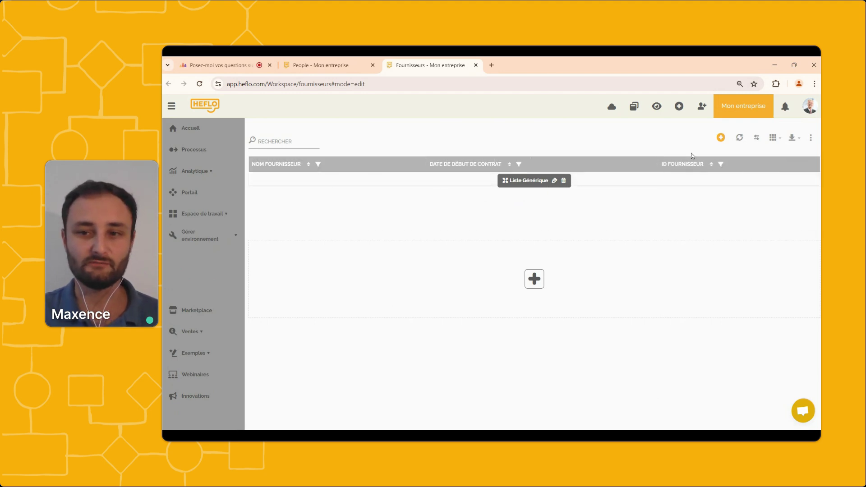
drag(590, 168, 582, 170)
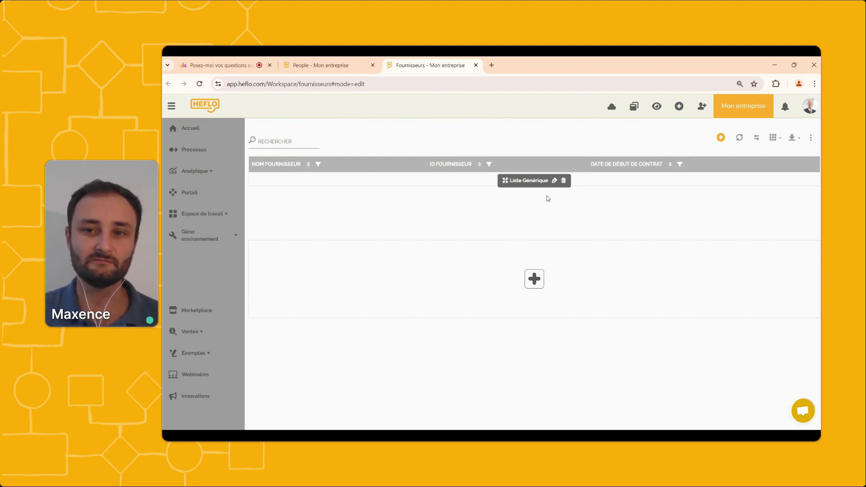
- Preview the Fournisseurs page outside edit mode and check the list's additional options, including data import
click(656, 115)
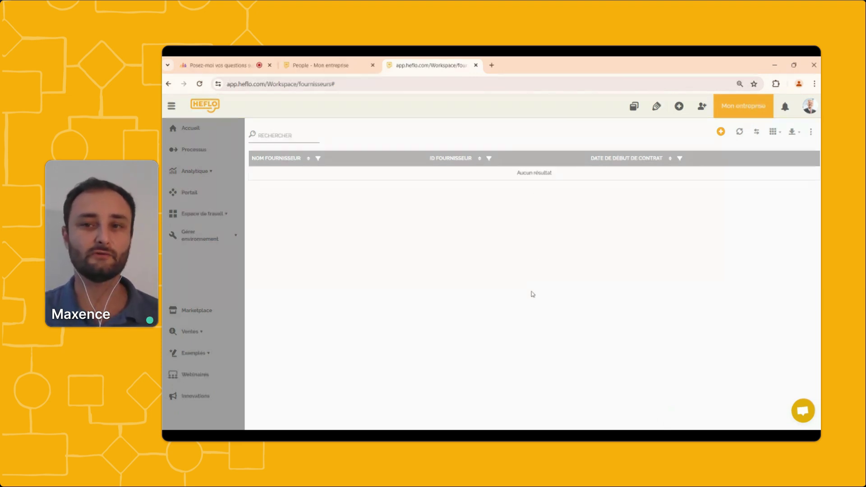
click(811, 134)
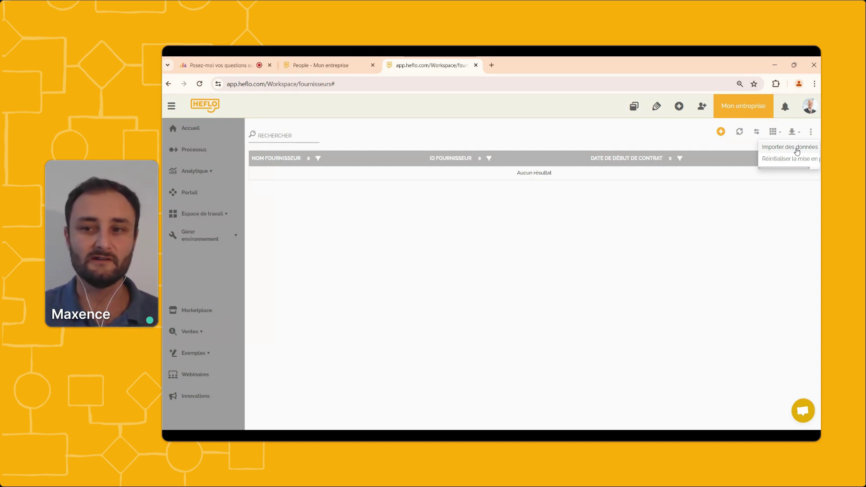
click(591, 217)
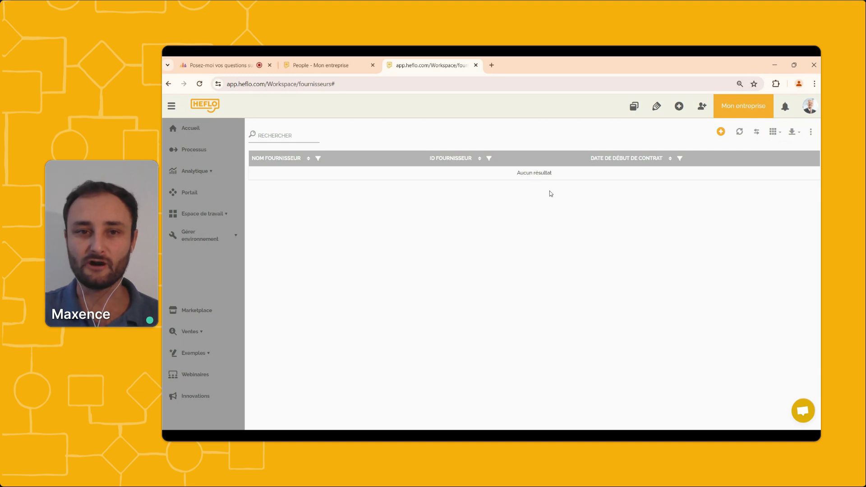
- Return the page to edit mode and add a new edit form to the list widget, including all active fields of the entity
click(656, 108)
mouse_move(554, 185)
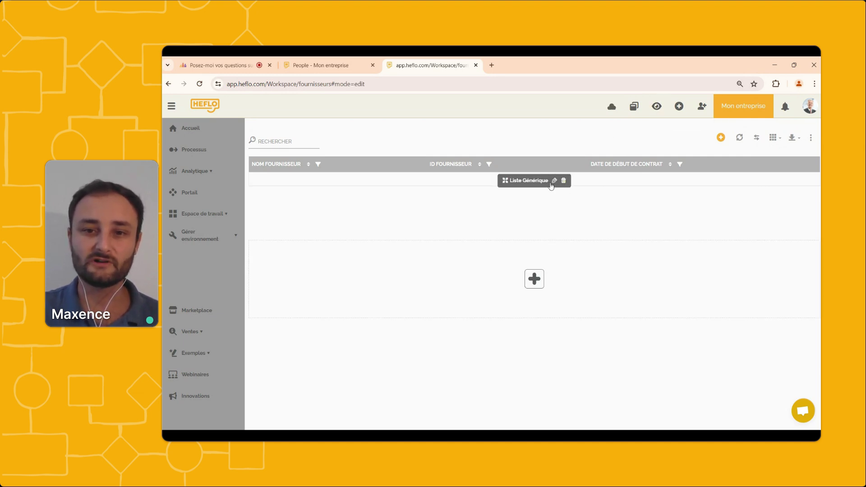
click(554, 181)
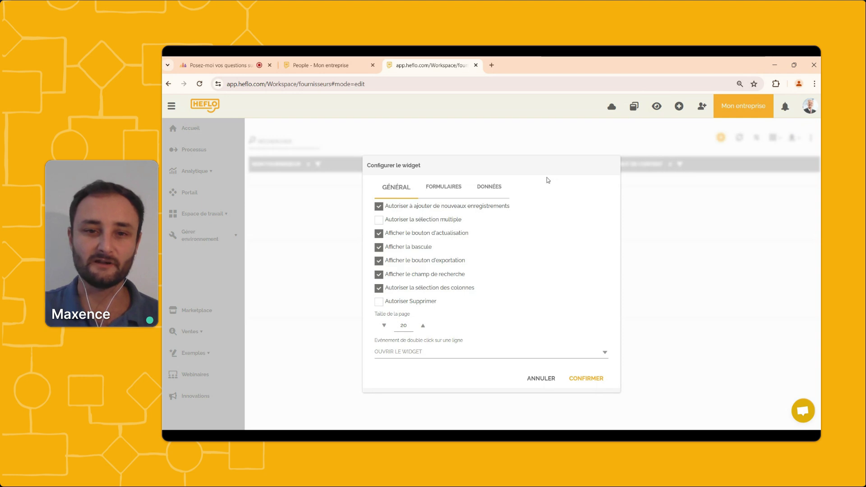
click(458, 190)
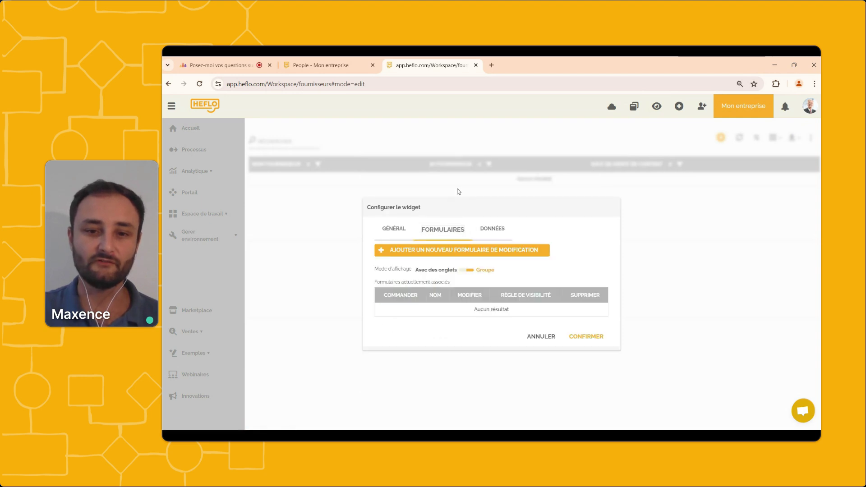
click(457, 254)
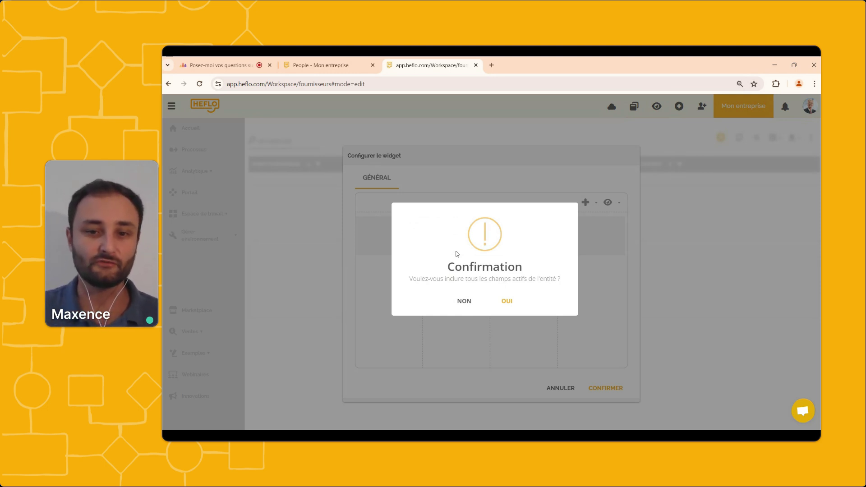
click(506, 302)
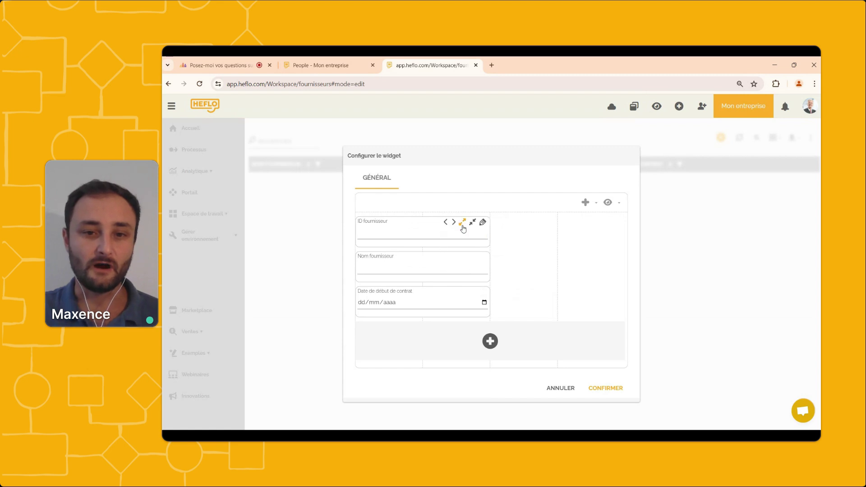
- Widen the ID fournisseur, Nom fournisseur and Date de début de contrat fields to the full width of the form
click(472, 222)
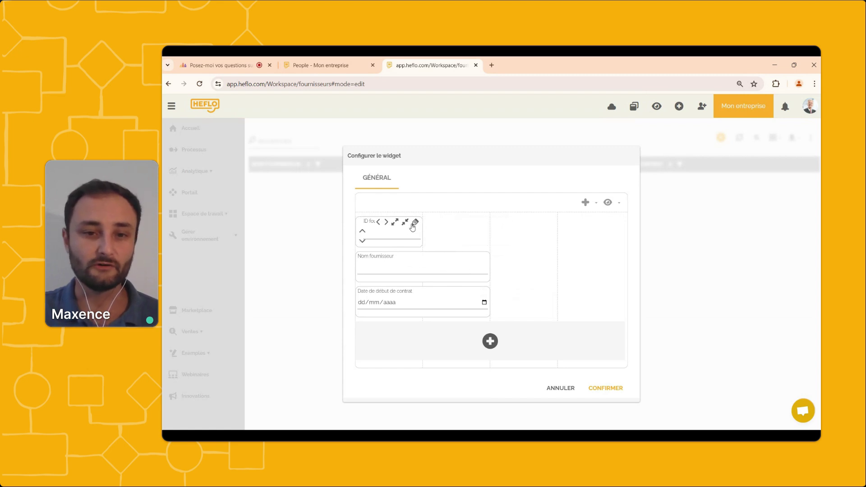
click(395, 222)
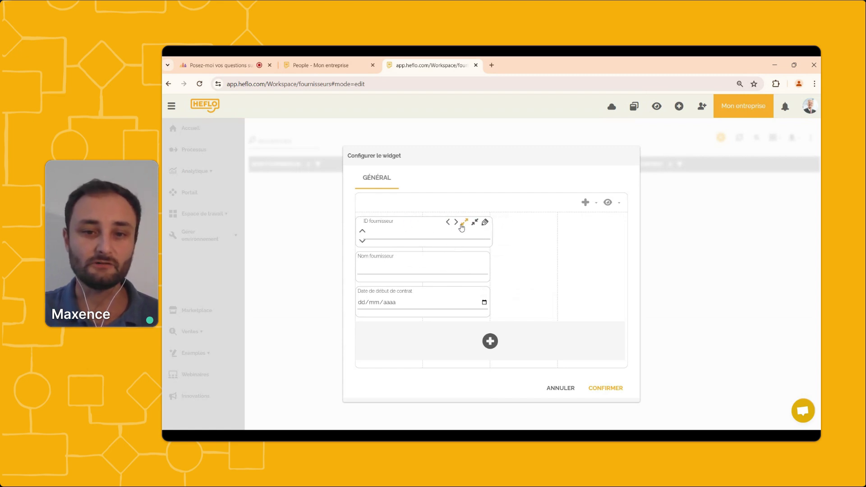
click(463, 224)
click(529, 225)
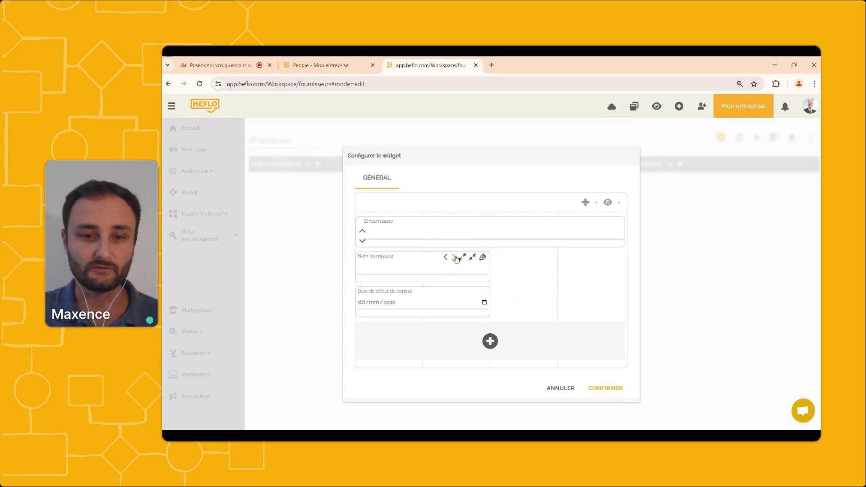
click(454, 257)
click(521, 257)
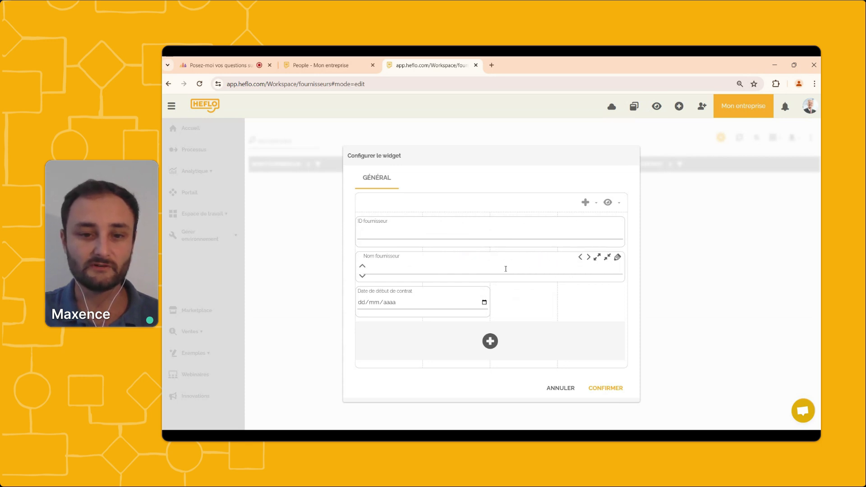
click(463, 292)
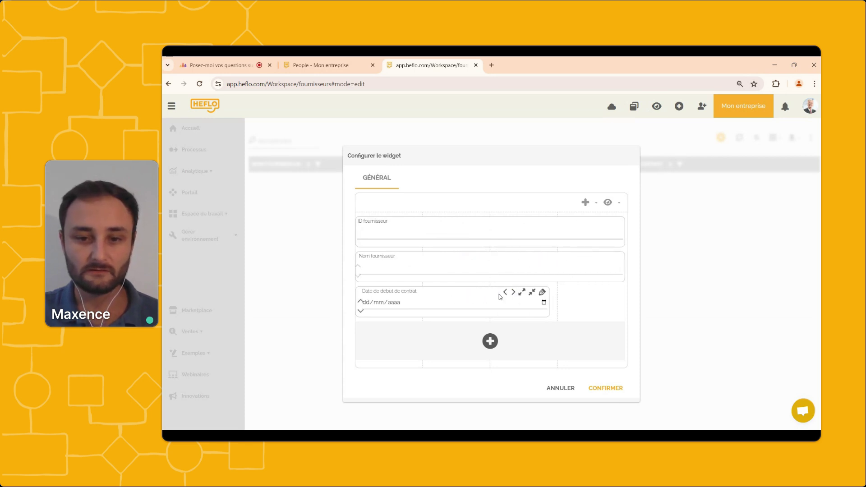
click(527, 294)
- Move the Nom fournisseur field above ID fournisseur in the edit form and make it mandatory
click(369, 268)
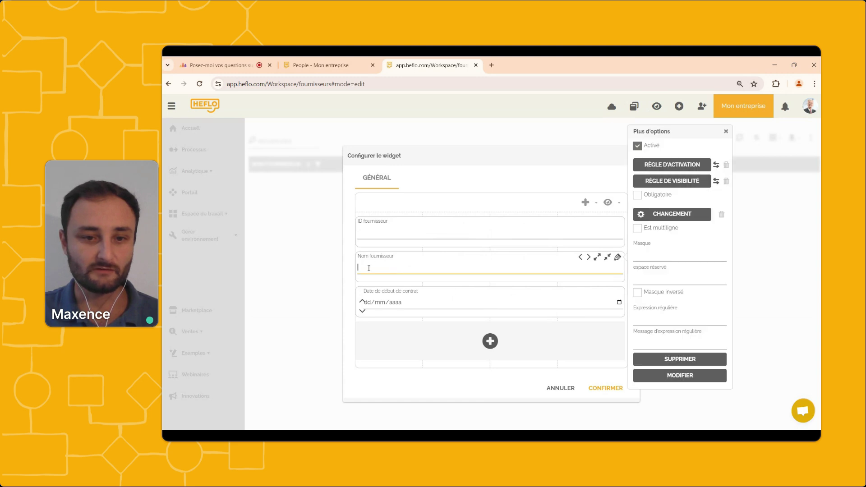
click(363, 268)
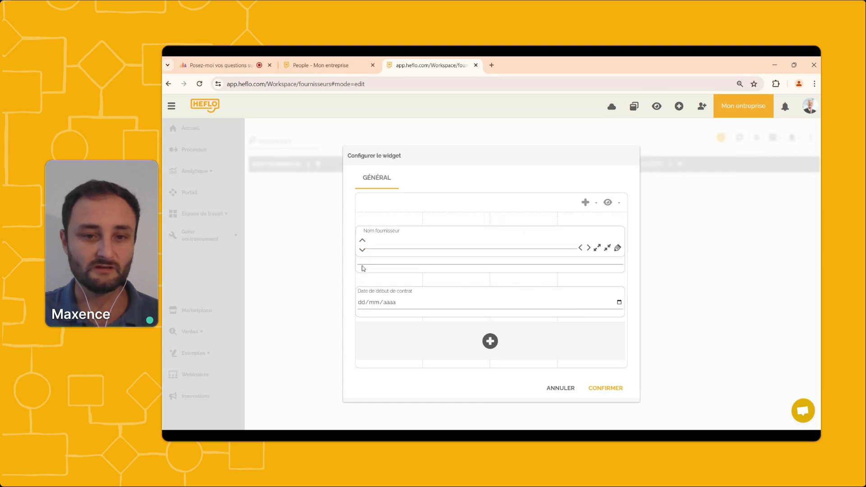
click(427, 230)
click(638, 164)
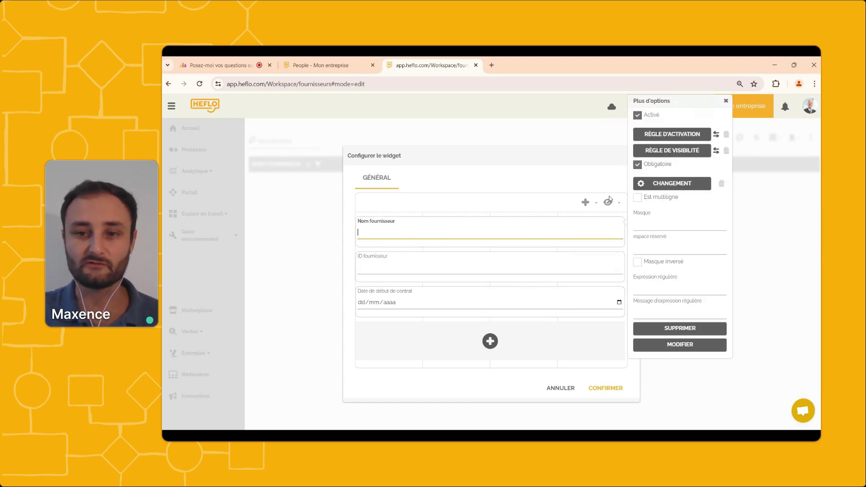
- Make the ID fournisseur and Date de début de contrat fields mandatory, and confirm the form and widget configuration
click(605, 267)
click(637, 196)
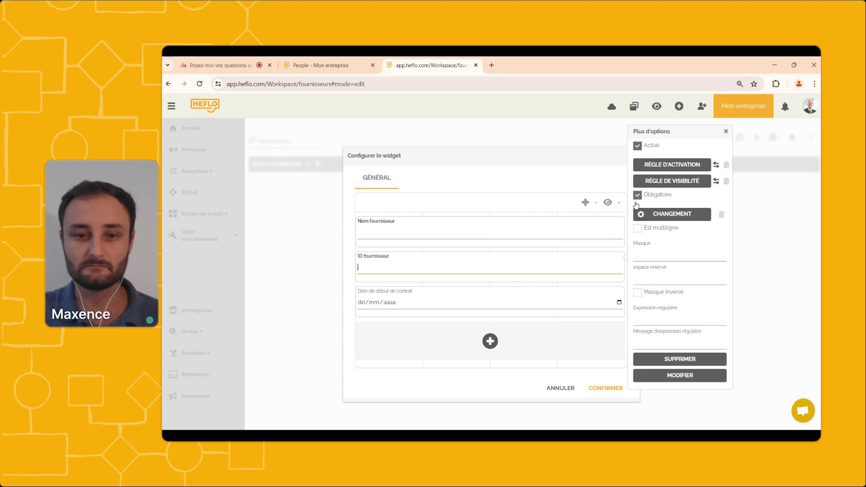
click(499, 300)
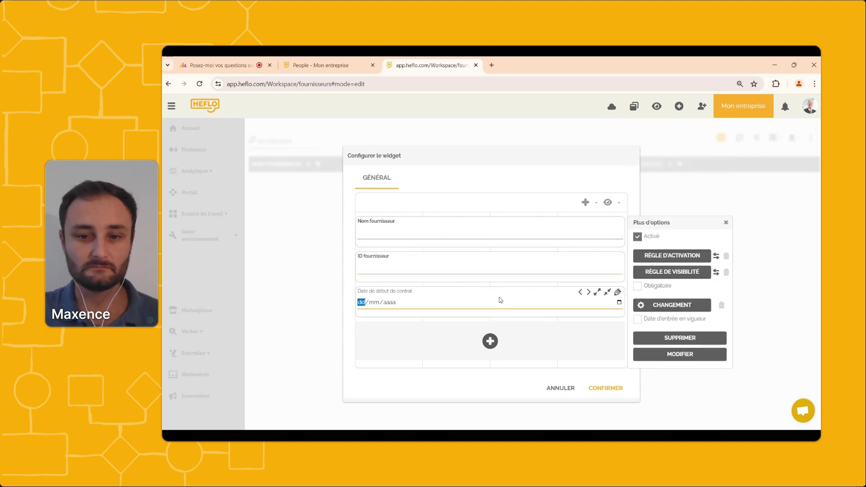
click(637, 287)
click(439, 352)
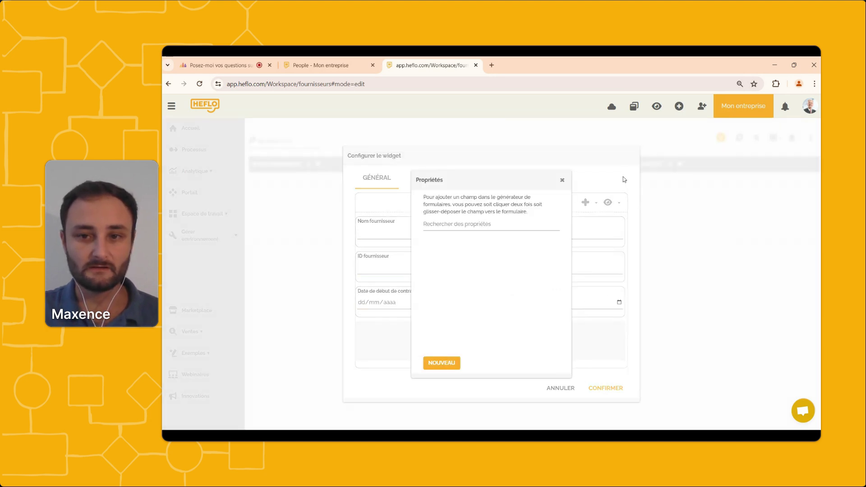
click(563, 180)
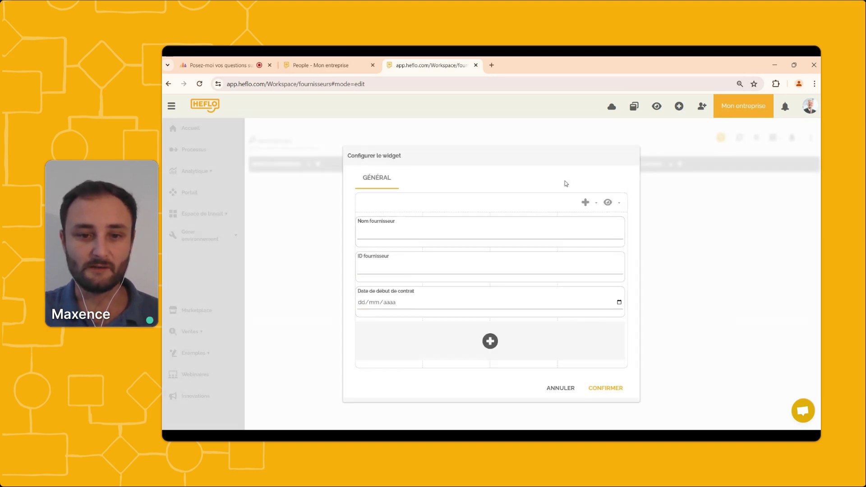
click(613, 389)
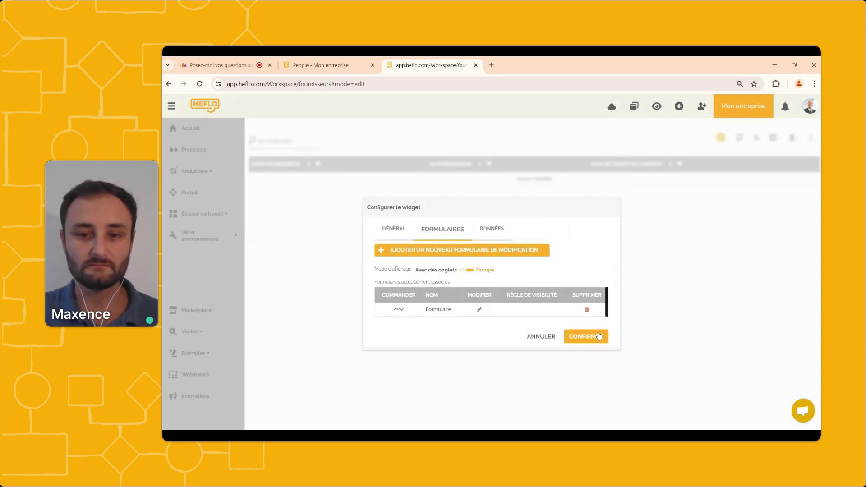
click(598, 335)
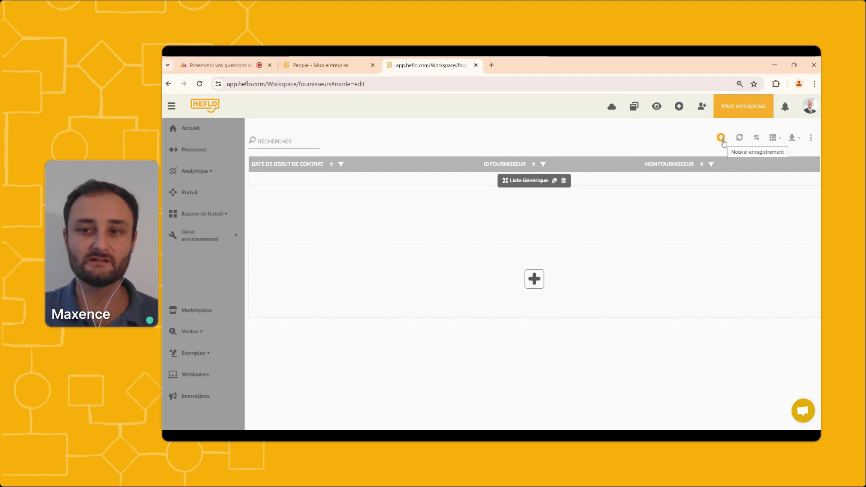
- Check the new-record form without adding anything, and save the page by switching it out of edit mode
click(722, 138)
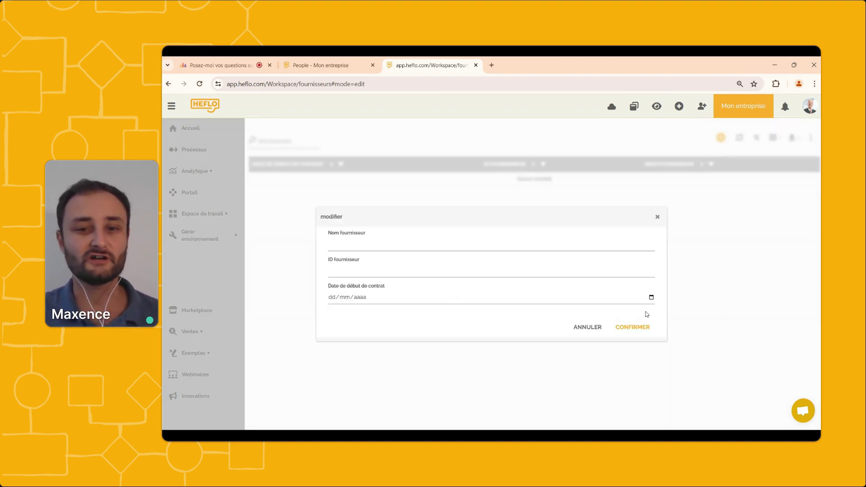
click(657, 216)
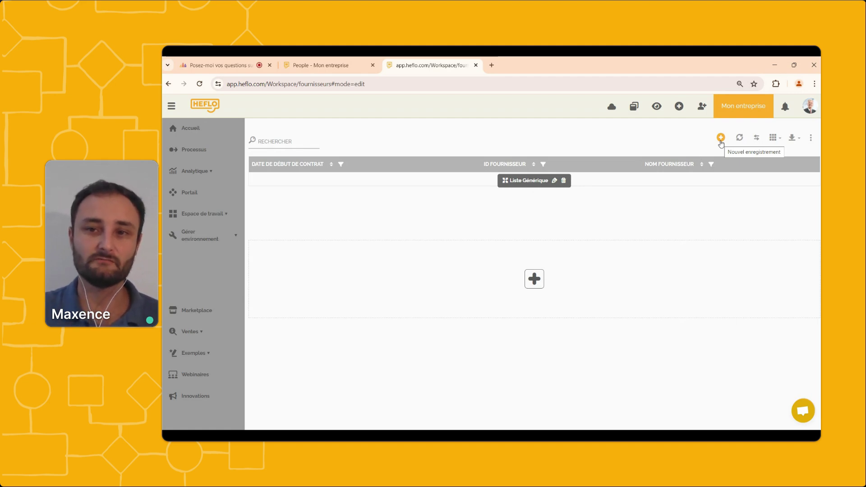
click(657, 106)
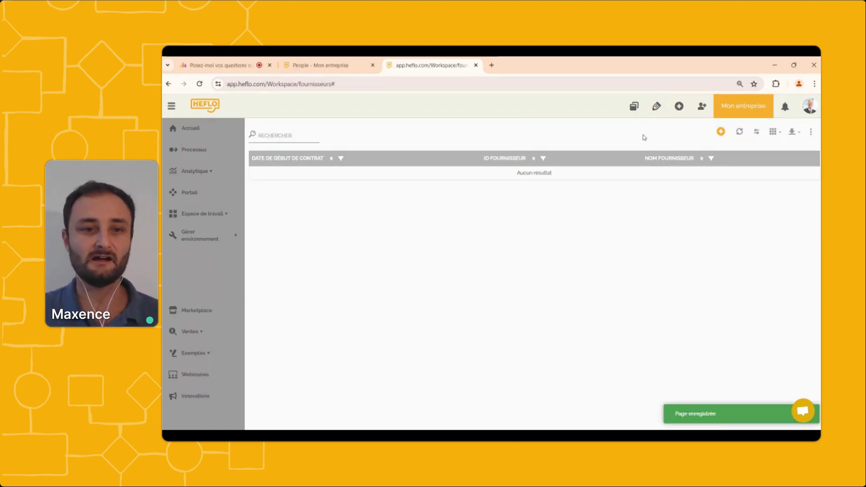
- Add a supplier record named Fournisseur A with ID F-A and contract start date 03/06/2024
click(721, 131)
click(397, 243)
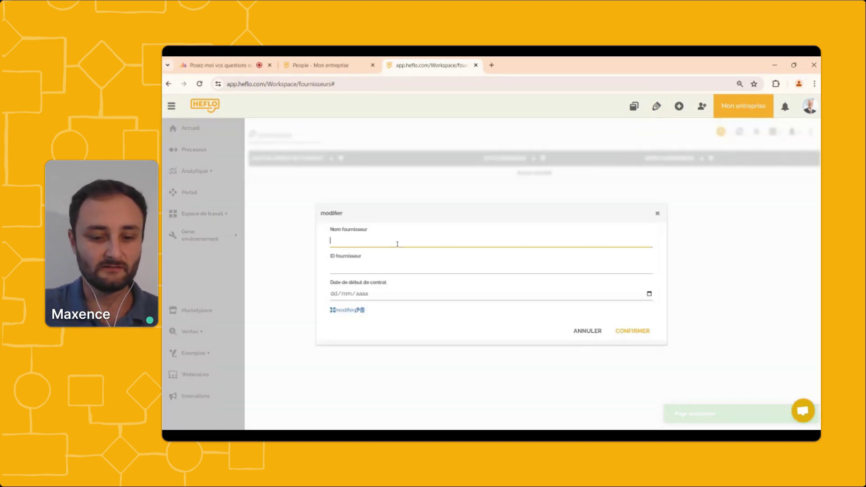
text(Fournisseur)
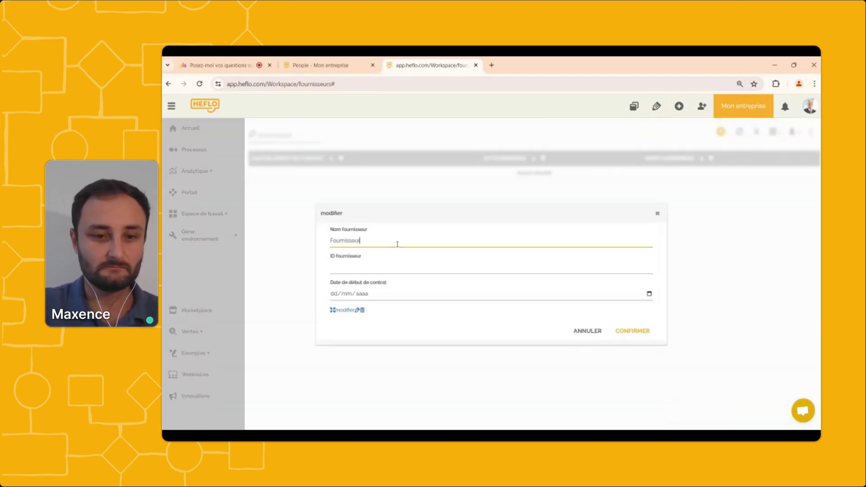
text( A)
click(375, 267)
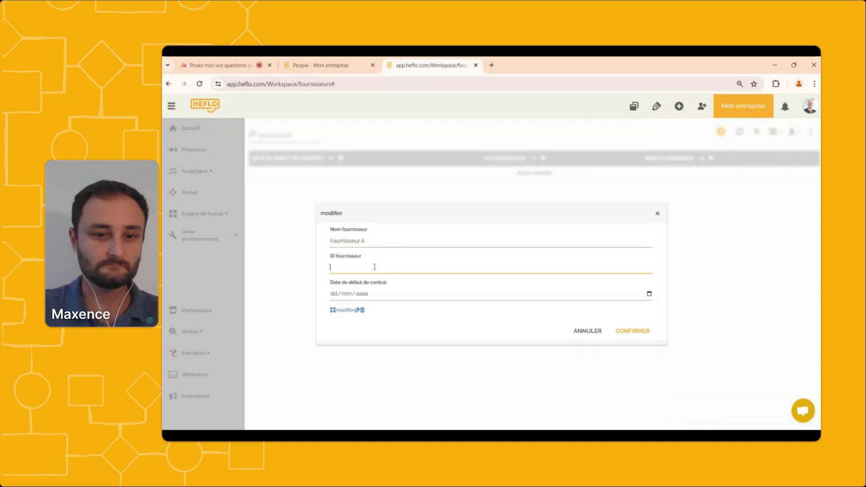
text(F-A)
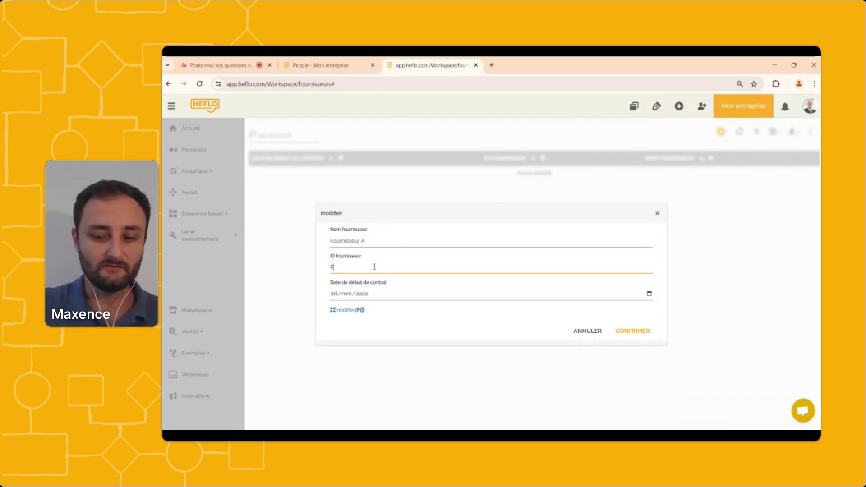
click(649, 294)
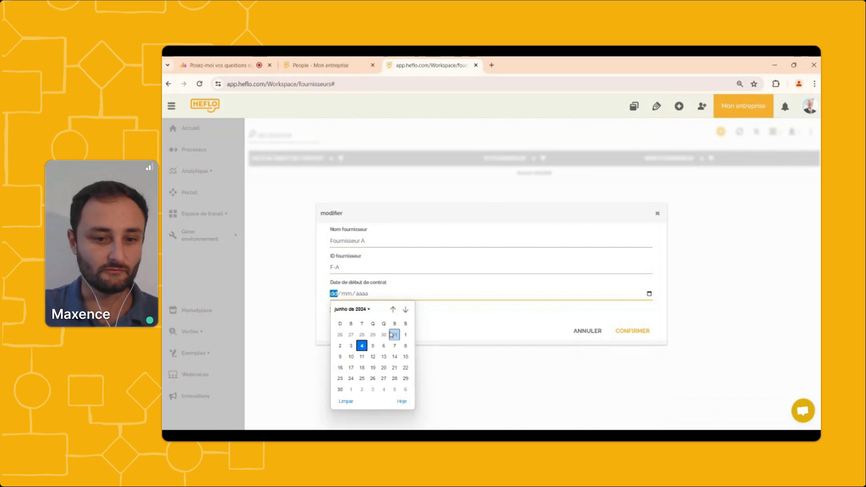
click(351, 345)
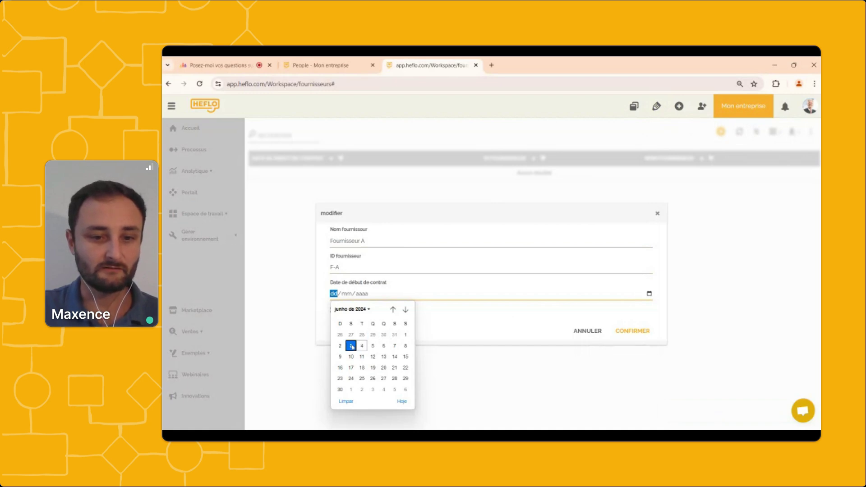
click(649, 333)
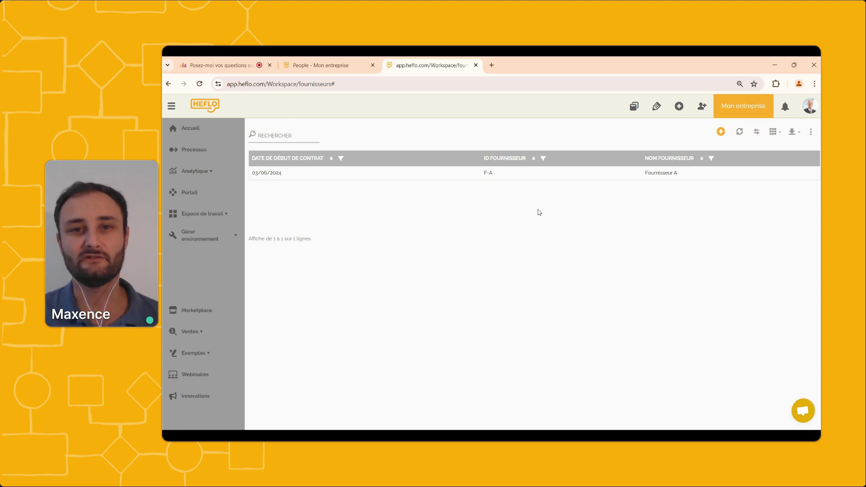
- Review the empty new-record form without adding a record, and view the pages listed under Espace de travail
click(721, 133)
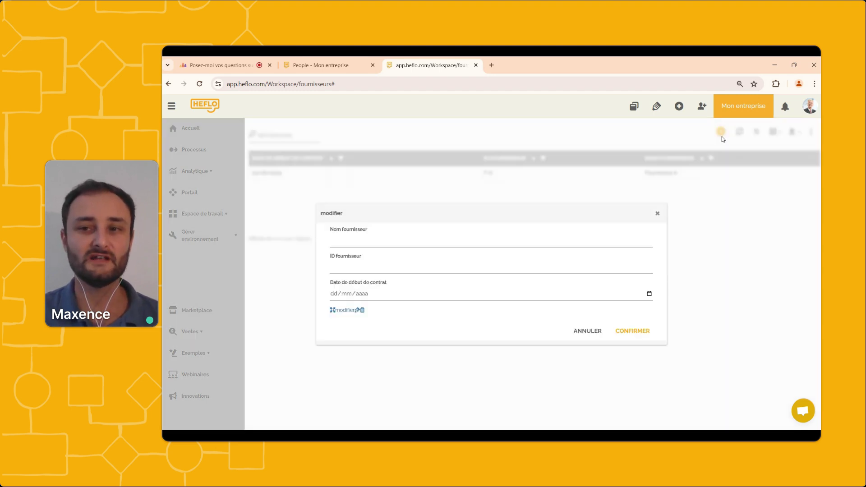
click(658, 214)
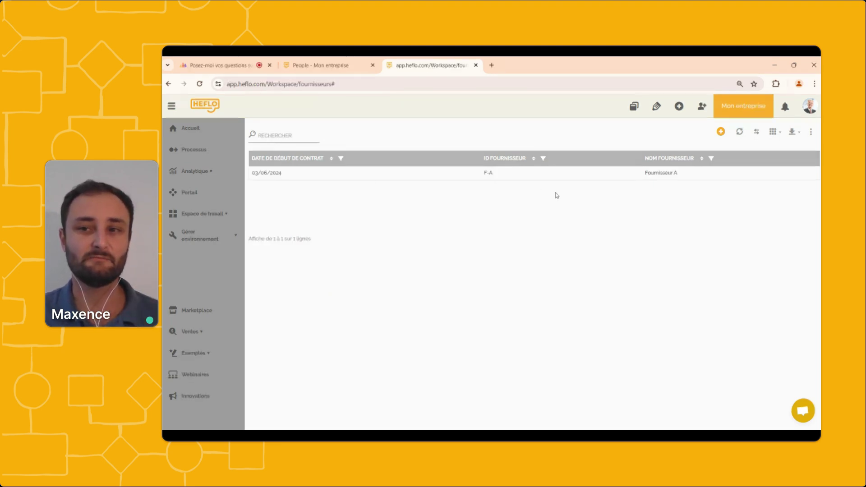
click(721, 131)
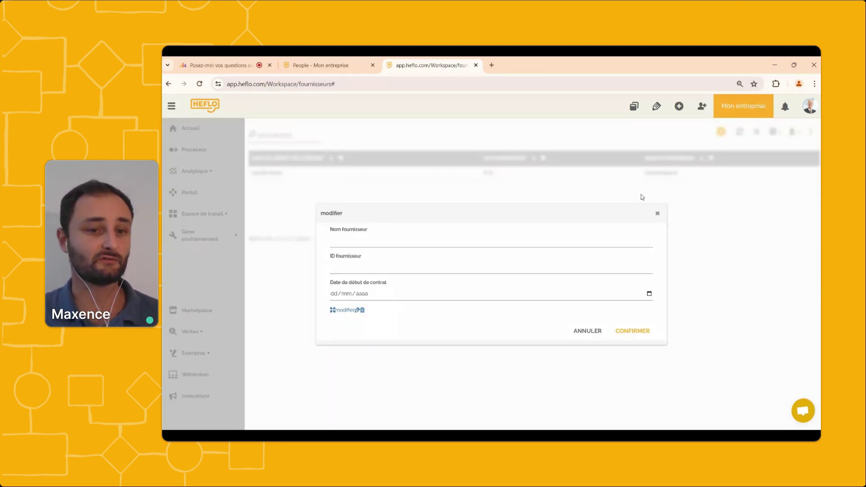
click(658, 214)
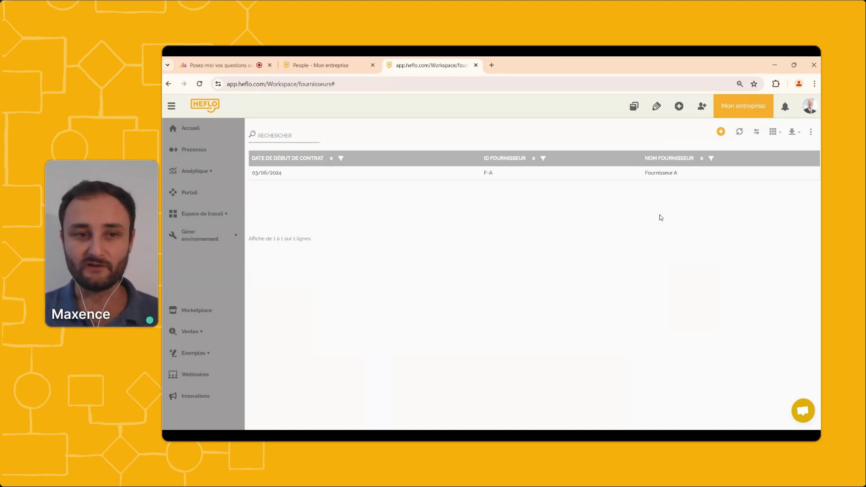
click(216, 218)
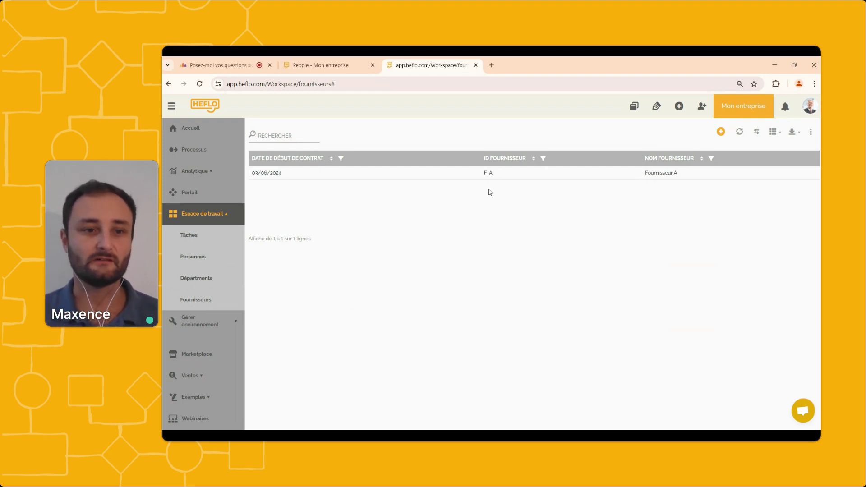
- Start a new page in the workspace page list and name it "Liste des fournisseurs"
click(633, 107)
click(378, 348)
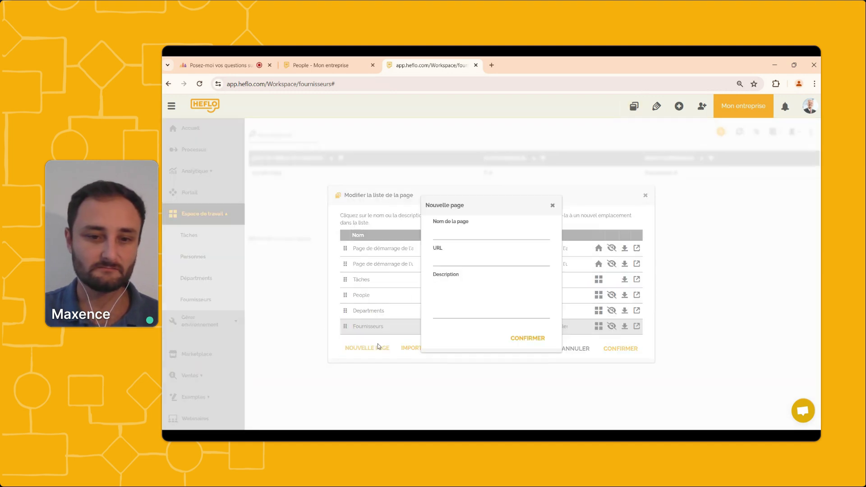
click(437, 235)
text(L)
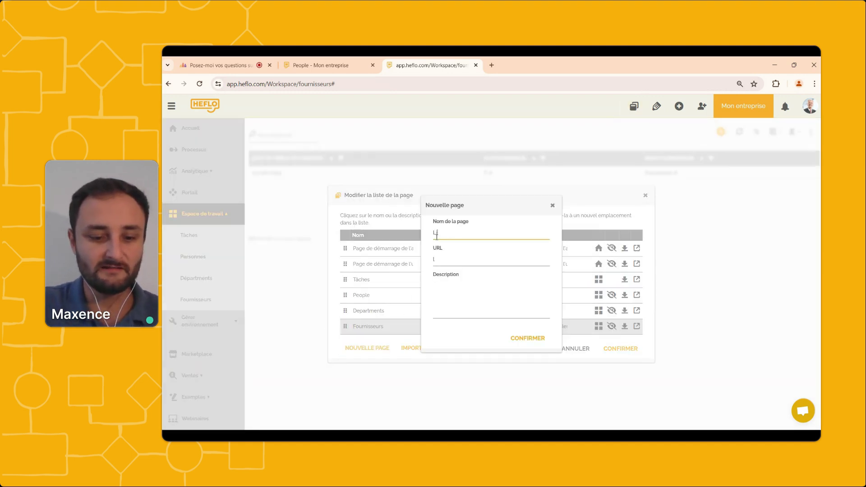
text(iste des fou)
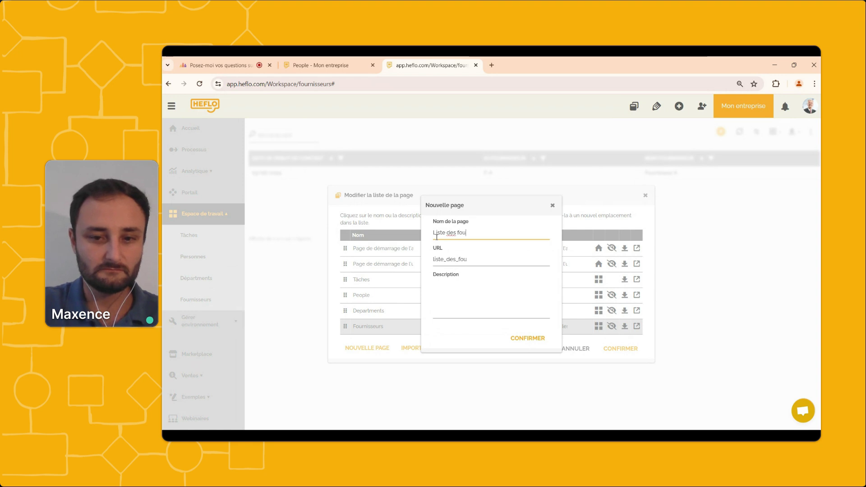
text(rnisseurs)
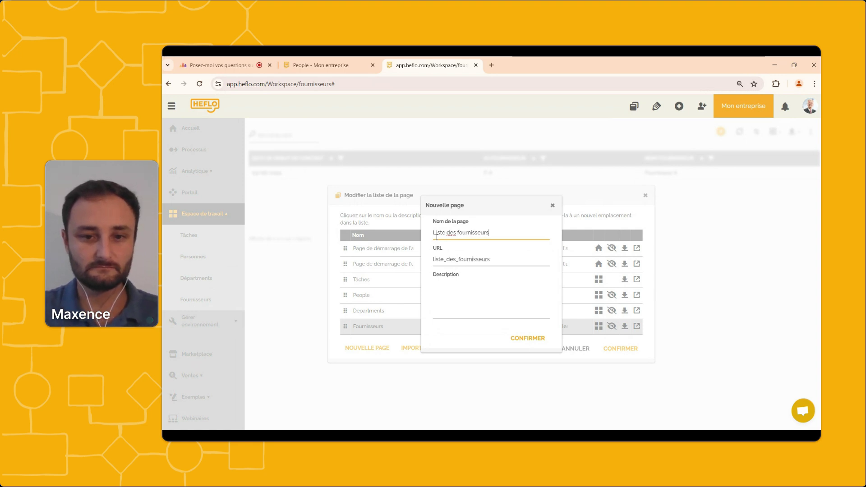
- Enter the page description "C'est une liste des fournisseurs de l'entreprise." and create the page
click(434, 286)
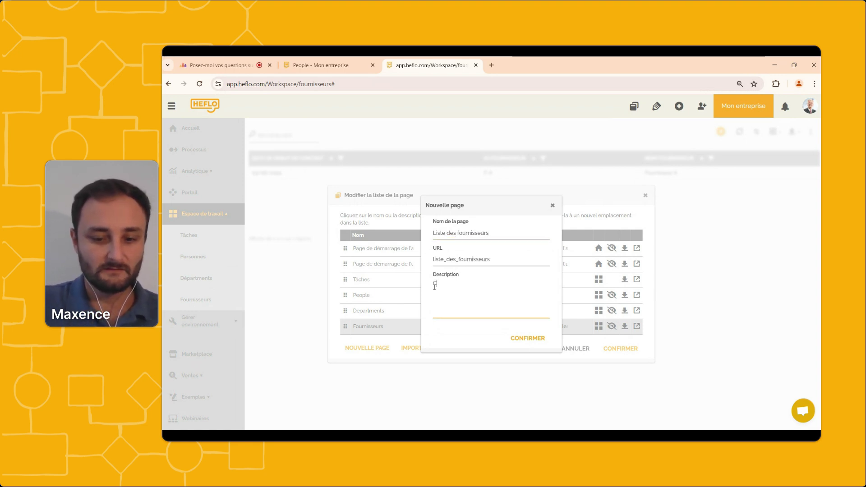
text(C'e)
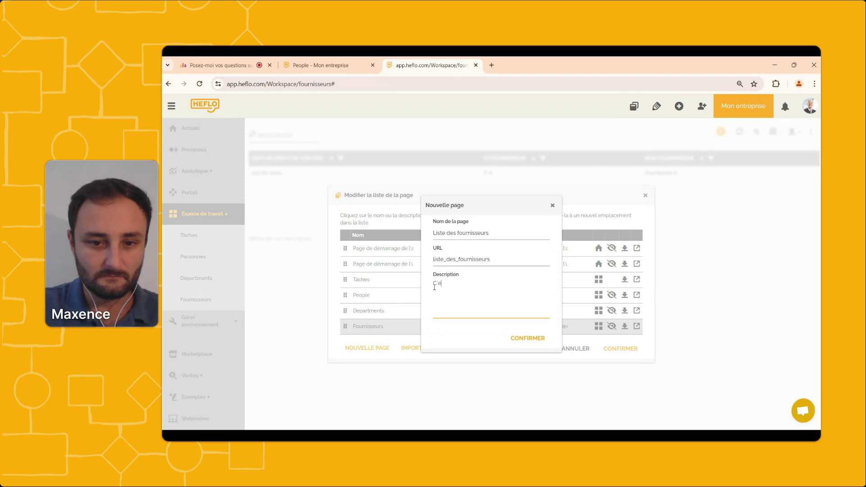
text(st une lis)
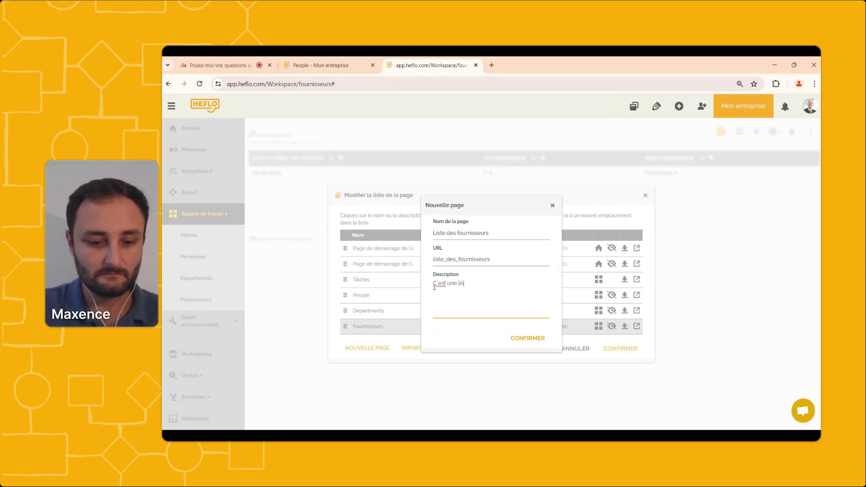
text(te des fournis)
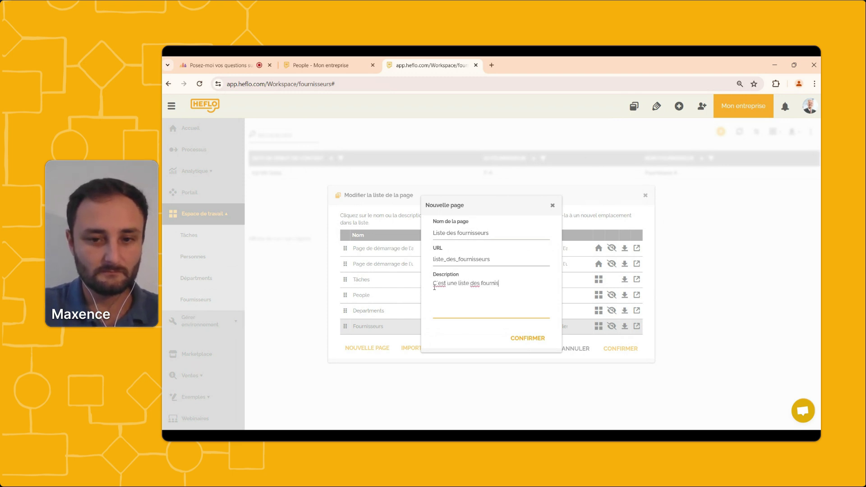
text(seurs de l)
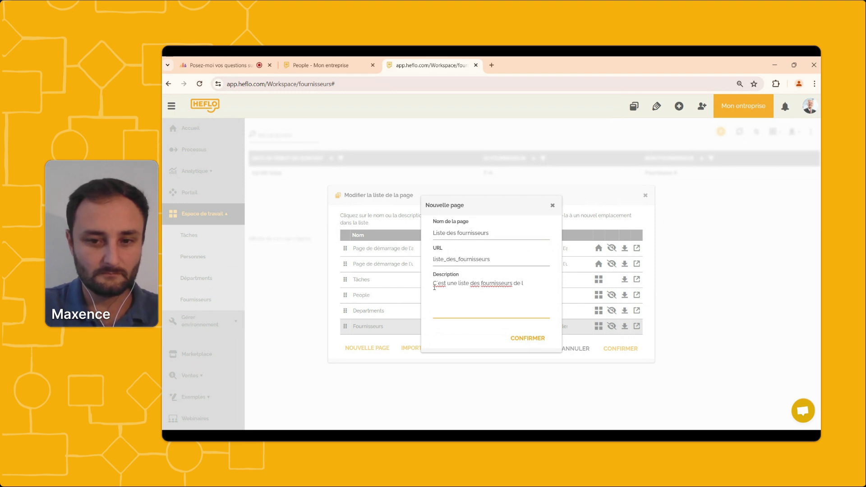
text('entreprise.)
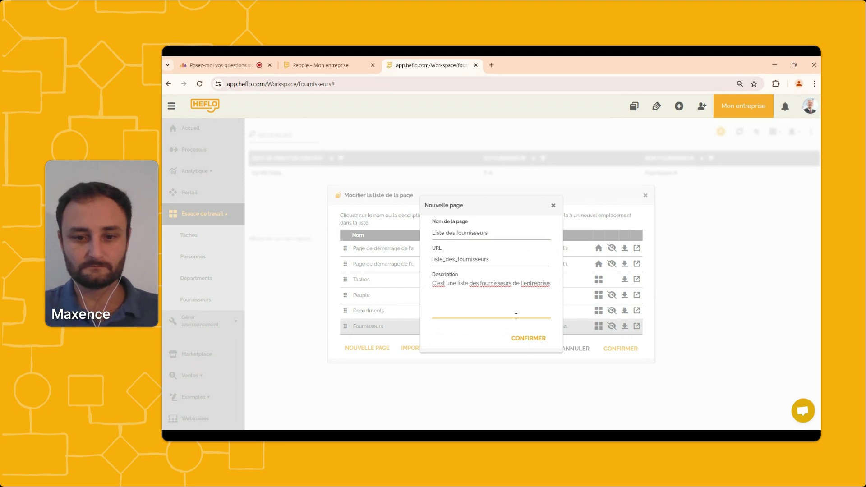
click(519, 337)
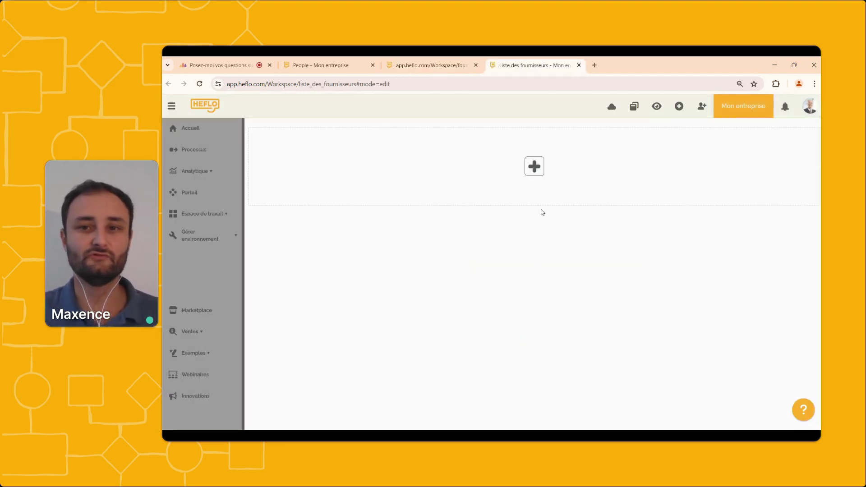
- Add an Enregistrements widget to the empty Liste des fournisseurs page
click(537, 171)
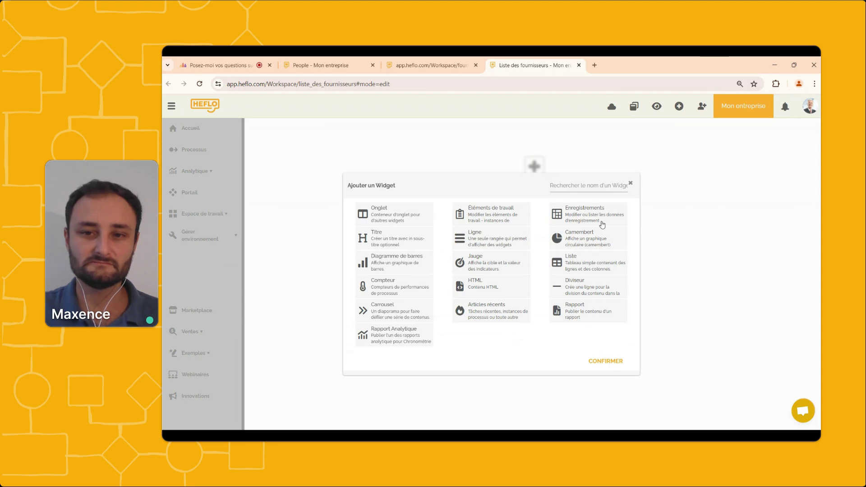
click(591, 210)
click(601, 363)
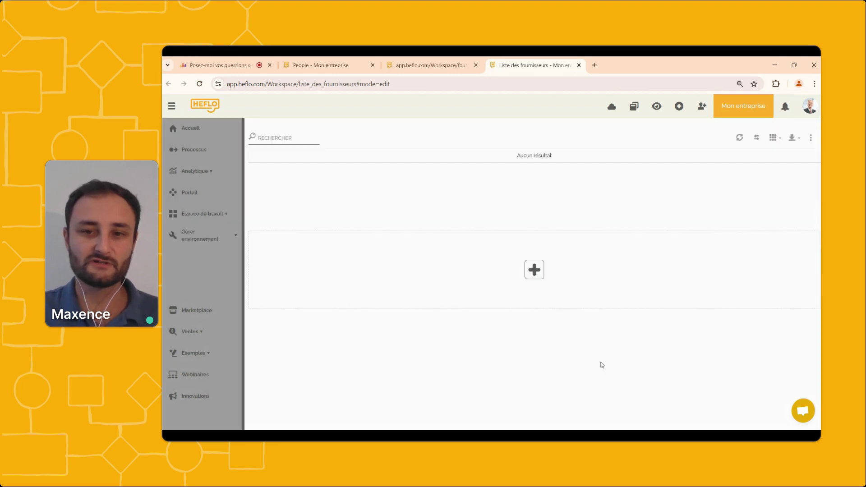
- Set the widget's data source to FOURNISSEURS, leaving the entity's active fields out of its form, and dismiss the new-record form
click(555, 177)
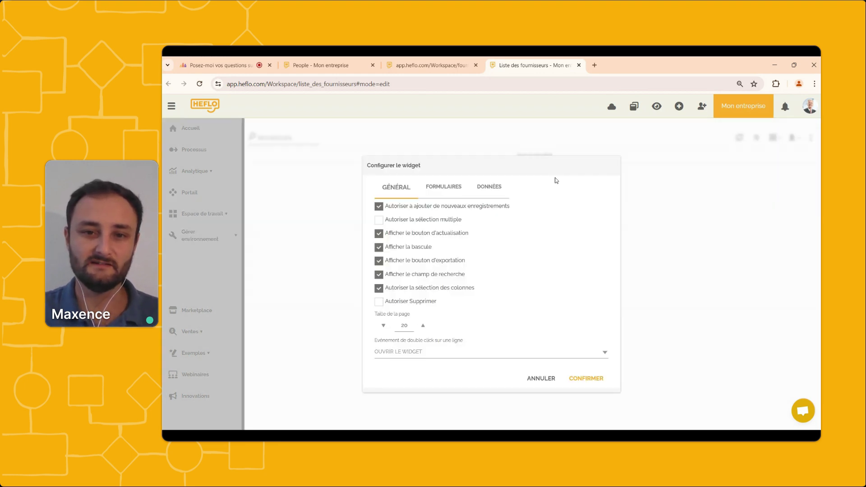
click(497, 188)
click(507, 243)
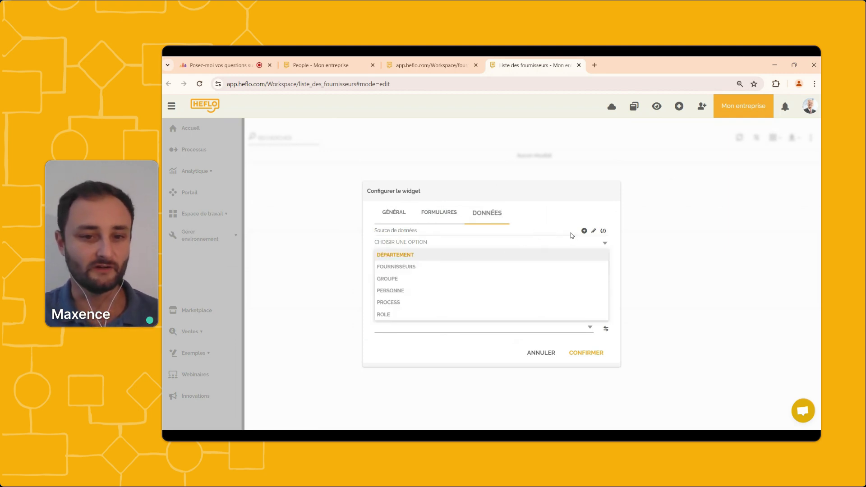
click(418, 269)
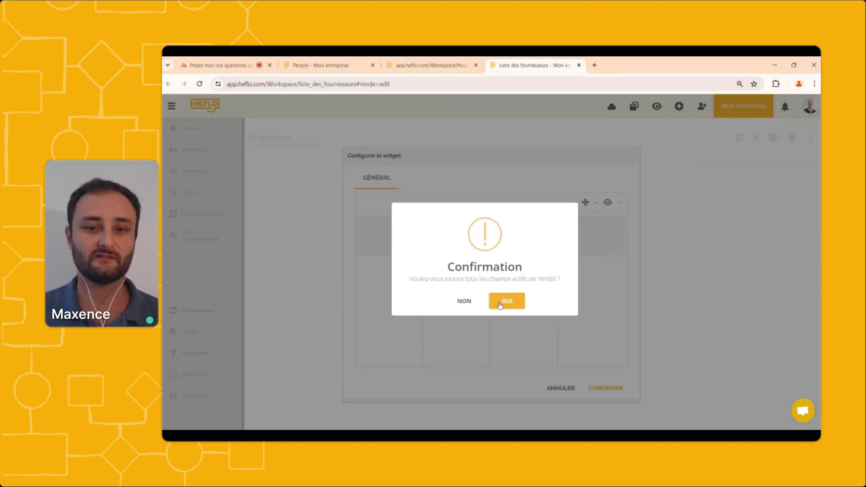
click(472, 300)
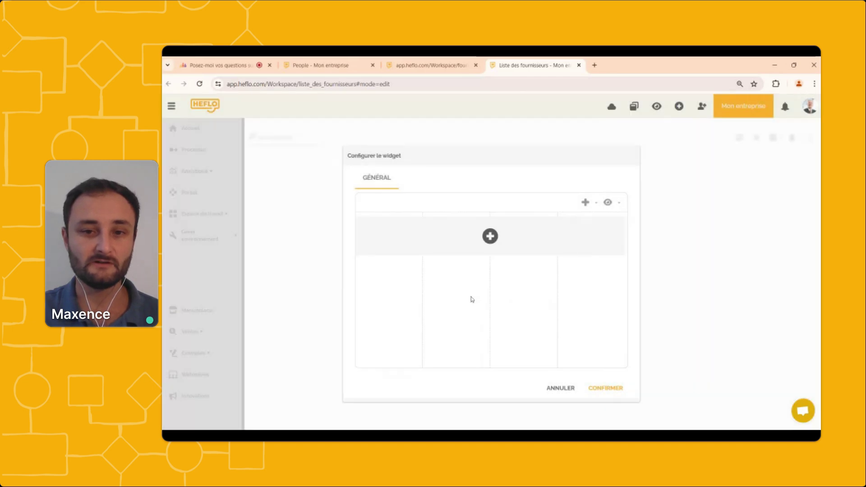
click(599, 387)
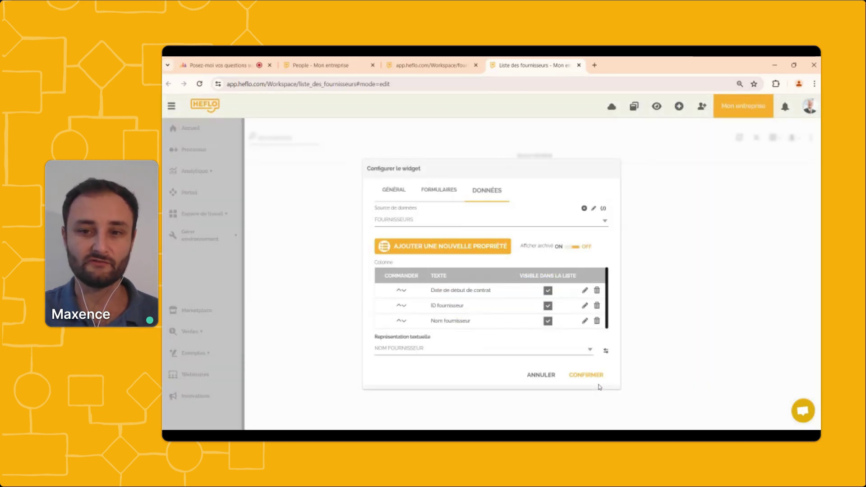
click(598, 386)
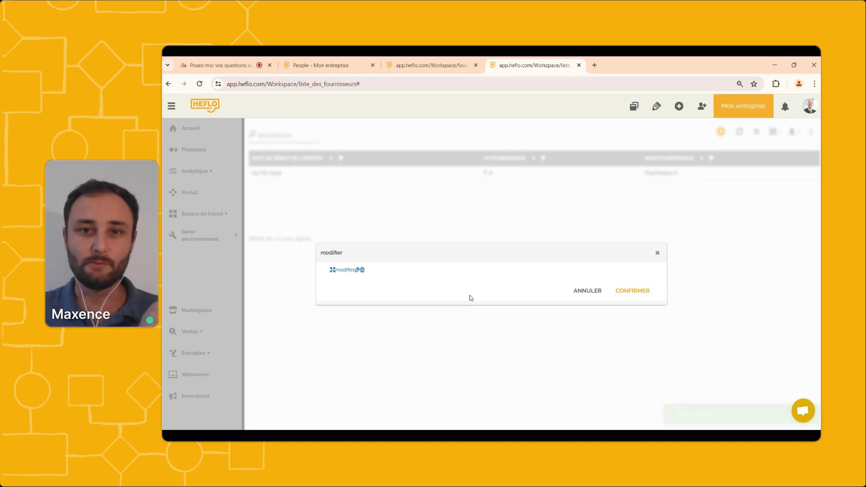
click(657, 255)
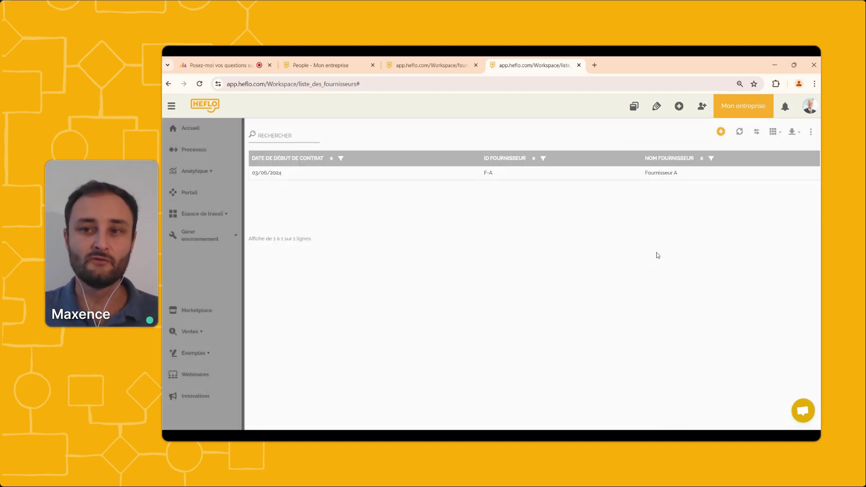
- Edit the supplier list widget so that adding new records is not allowed
click(657, 107)
mouse_move(576, 141)
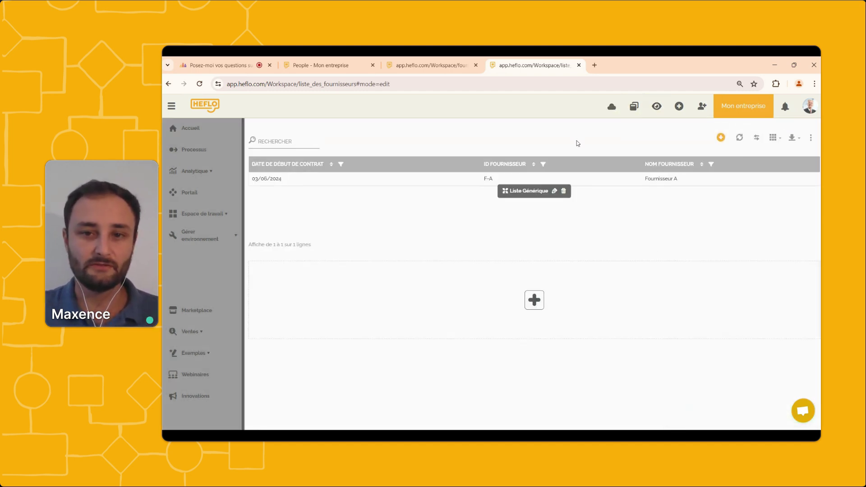
click(555, 191)
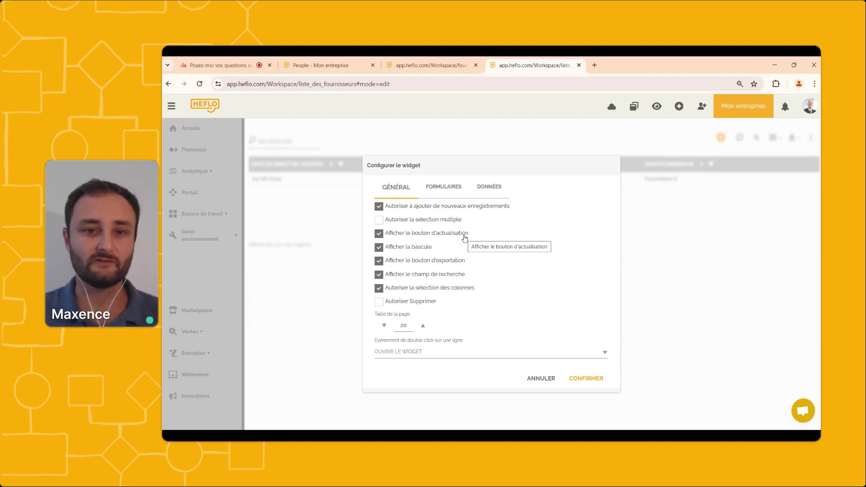
click(380, 208)
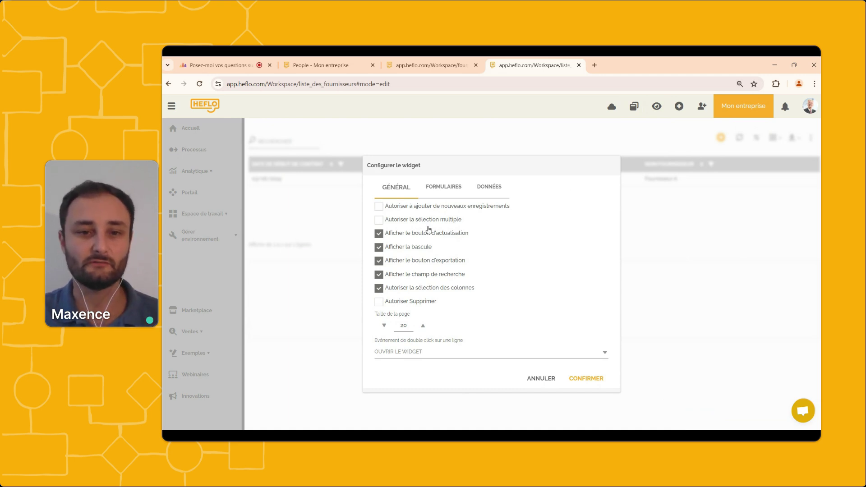
click(584, 381)
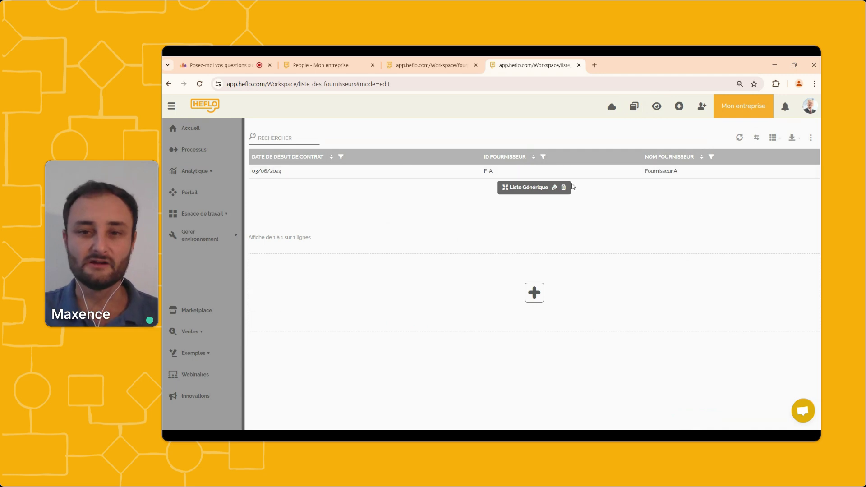
- Try the Autoriser Supprimer option on the supplier list widget, and turn it off again
click(554, 188)
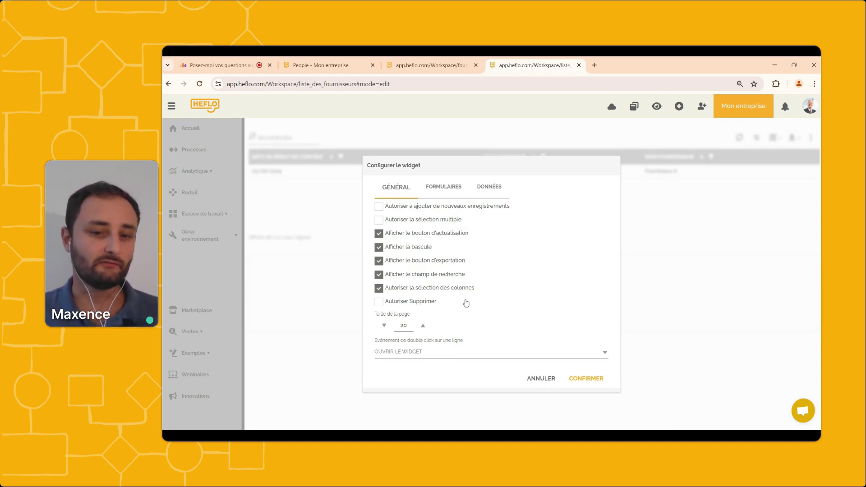
click(380, 303)
click(596, 379)
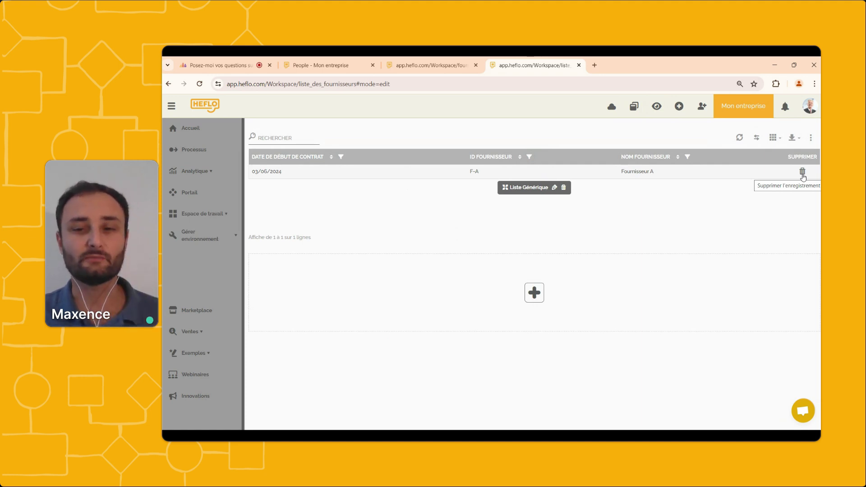
click(554, 187)
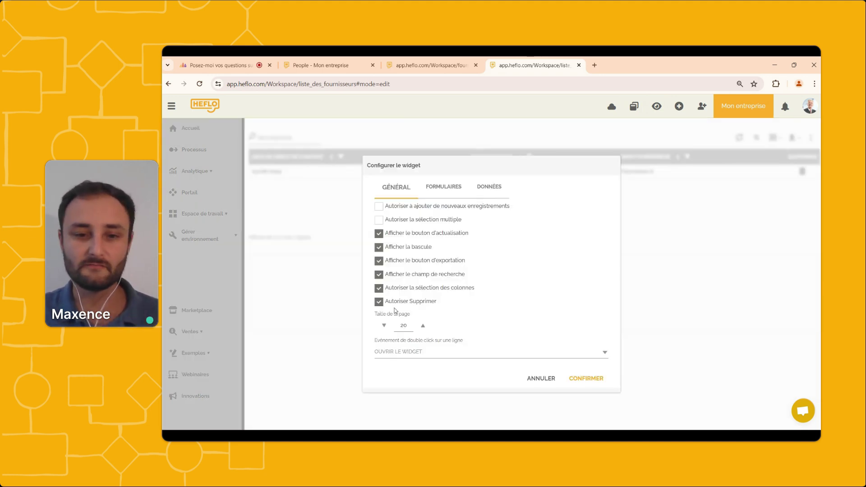
click(379, 301)
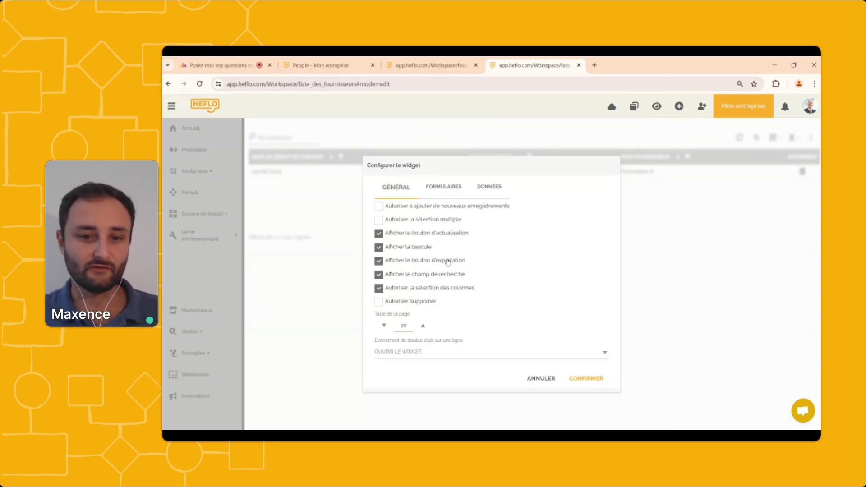
click(605, 379)
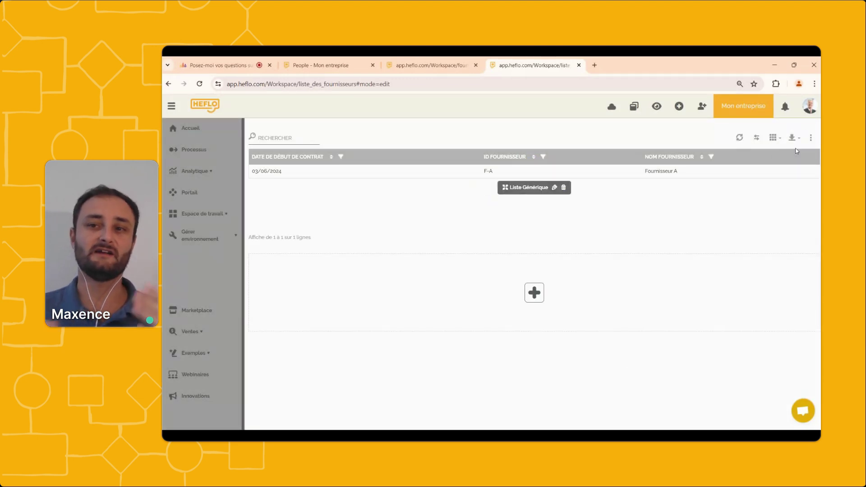
- Review and confirm the supplier list widget's general settings, and switch the page to view mode
click(554, 187)
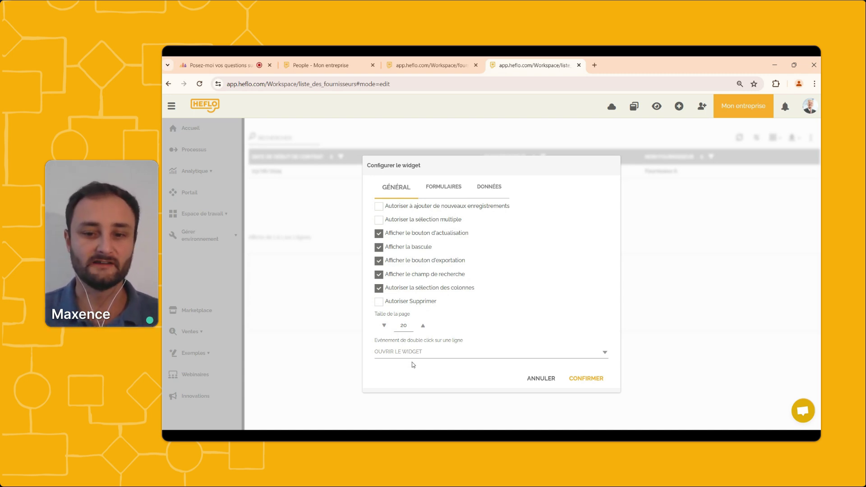
click(577, 378)
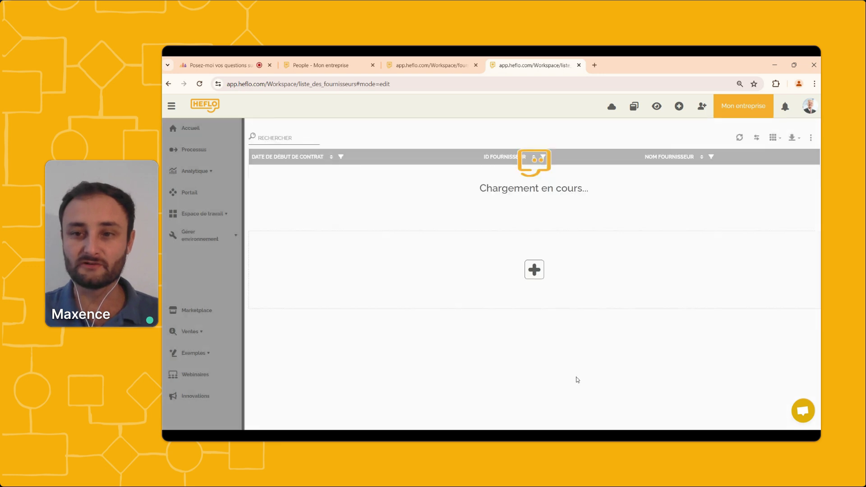
click(657, 107)
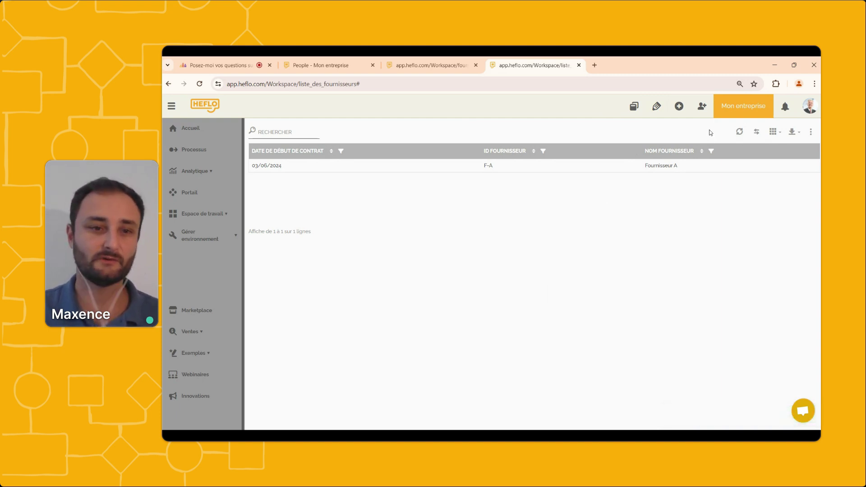
- Go to the Fournisseurs page and view its new-record form without adding a record
click(221, 214)
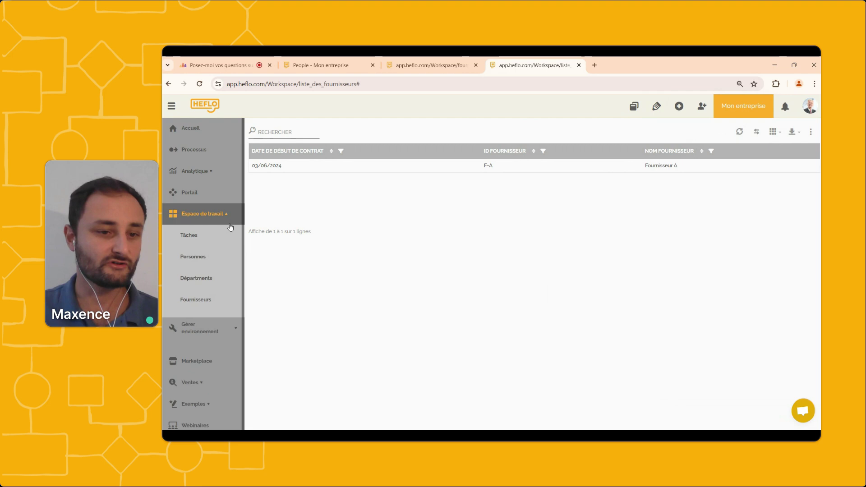
click(206, 301)
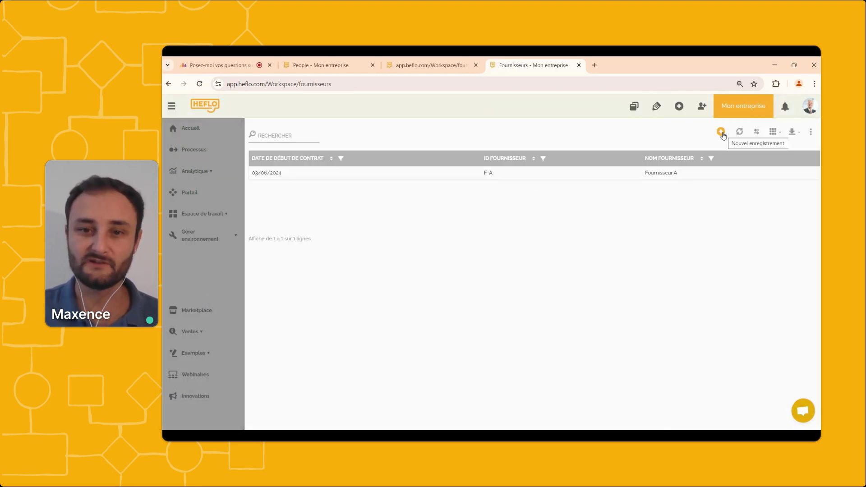
click(721, 132)
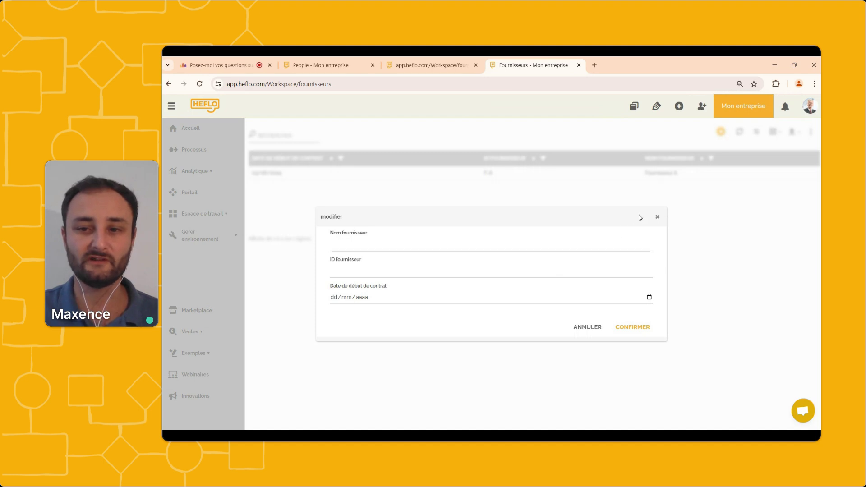
click(657, 218)
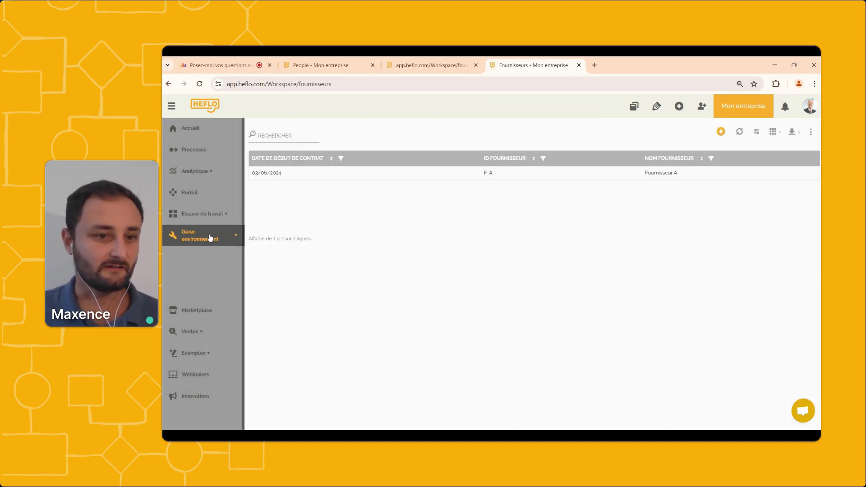
- View the workspace's page list and open the roles under Utilisateurs et autorisation
click(225, 224)
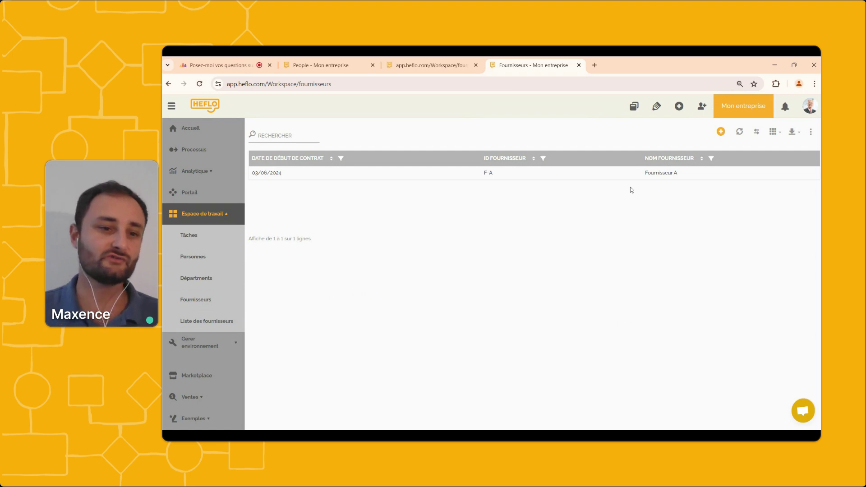
click(214, 347)
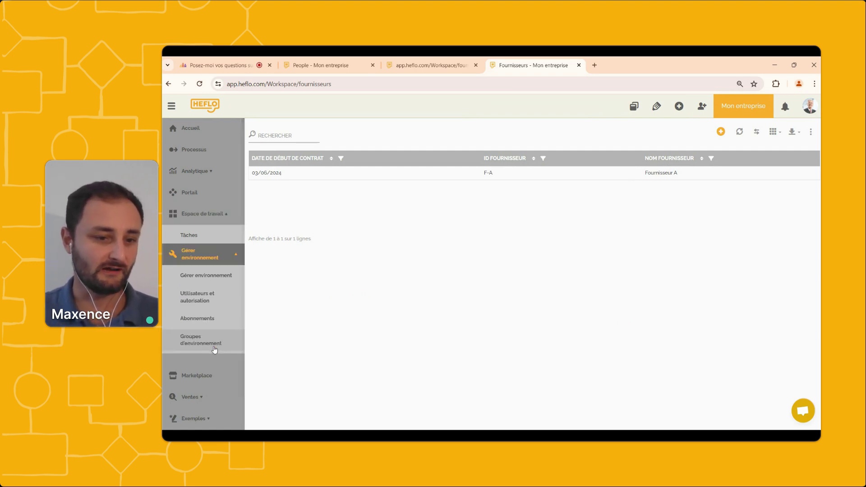
click(209, 286)
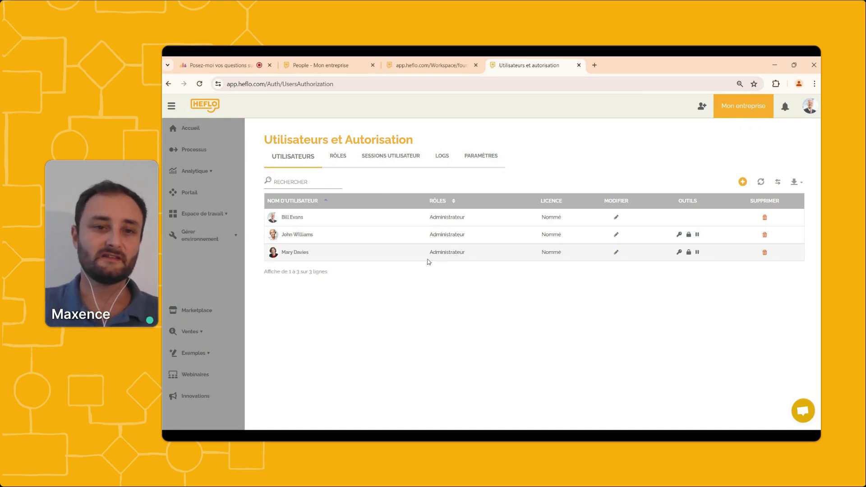
click(337, 157)
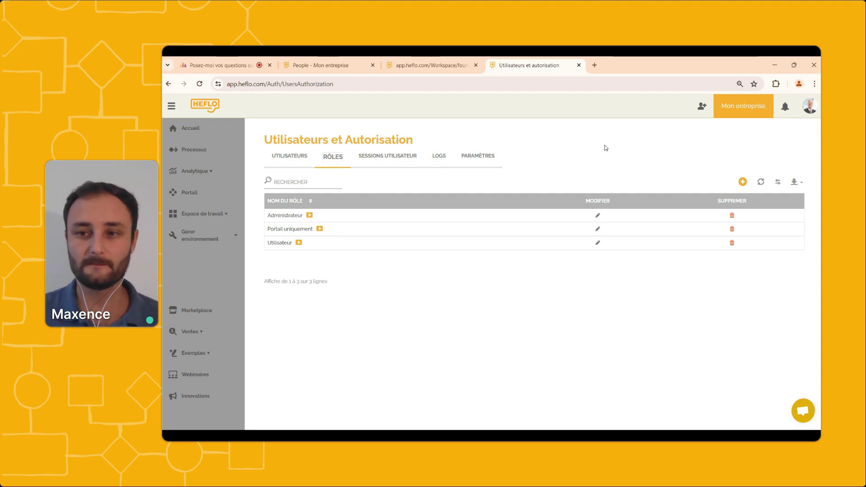
- Start a new role named Acheteurs and allow it access to the Portail
click(742, 183)
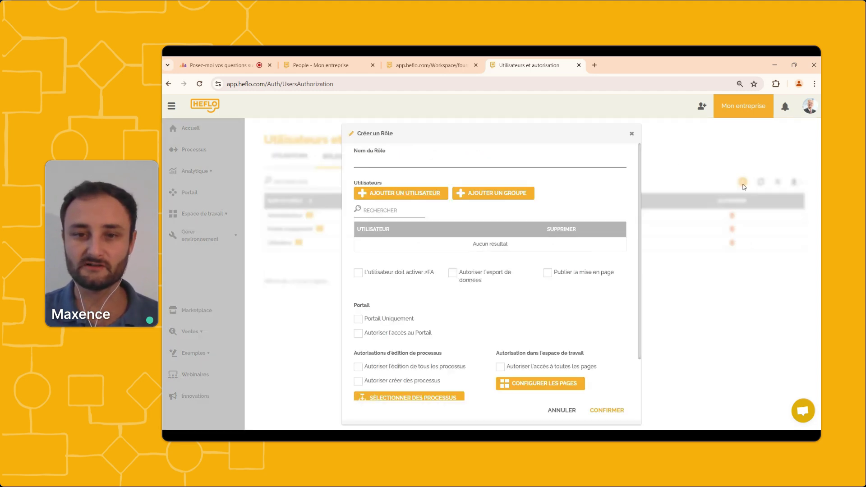
click(473, 166)
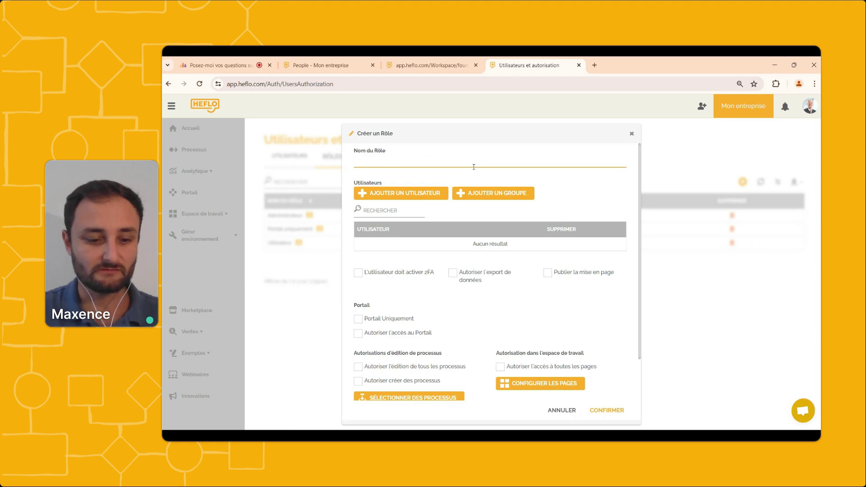
text(Acheteurs)
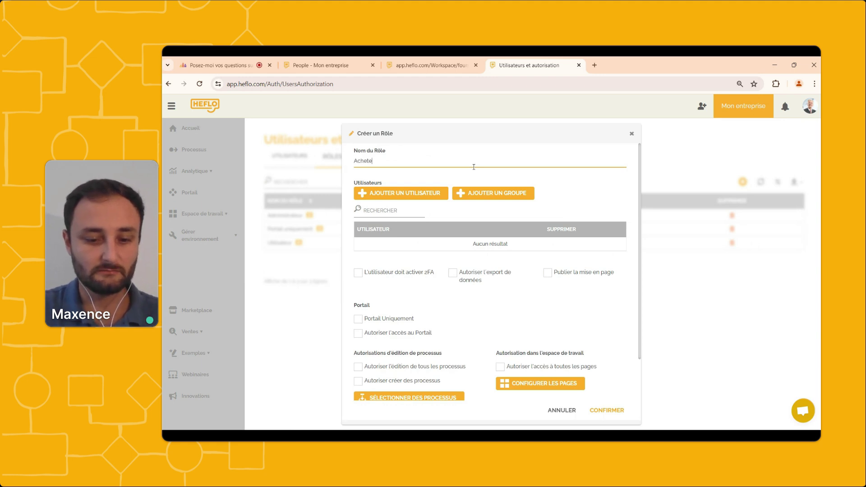
click(358, 334)
- Grant the Acheteurs role view-and-edit access to the Tâches and Liste des fournisseurs pages, and save the role
scroll(496, 316, down, 2)
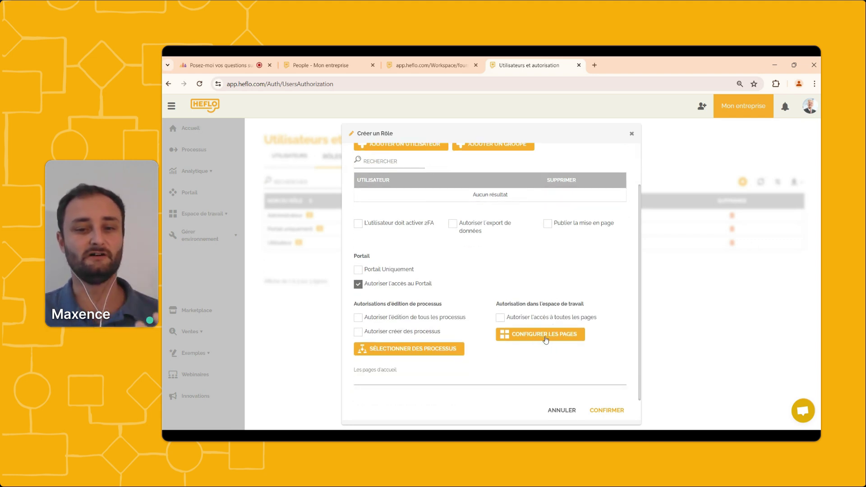
click(546, 340)
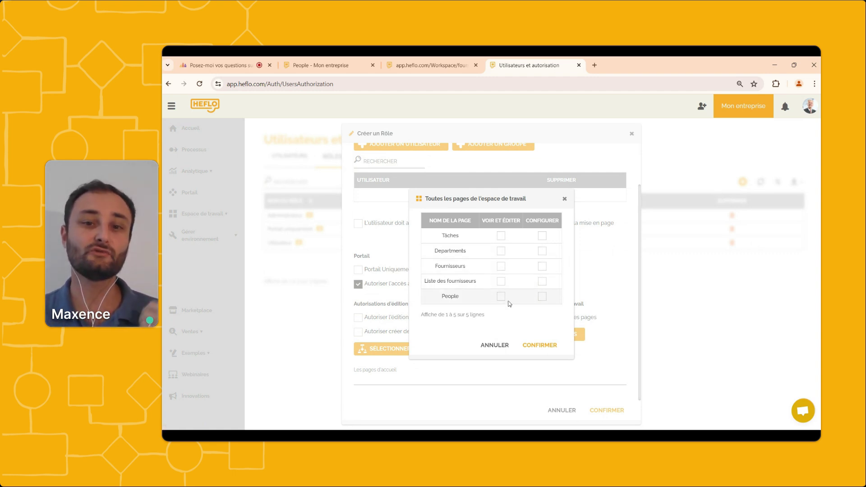
click(501, 235)
click(501, 281)
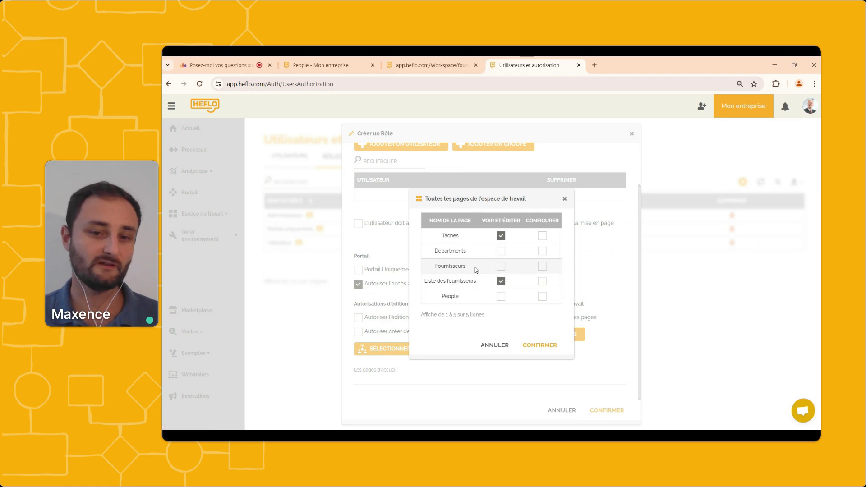
click(527, 349)
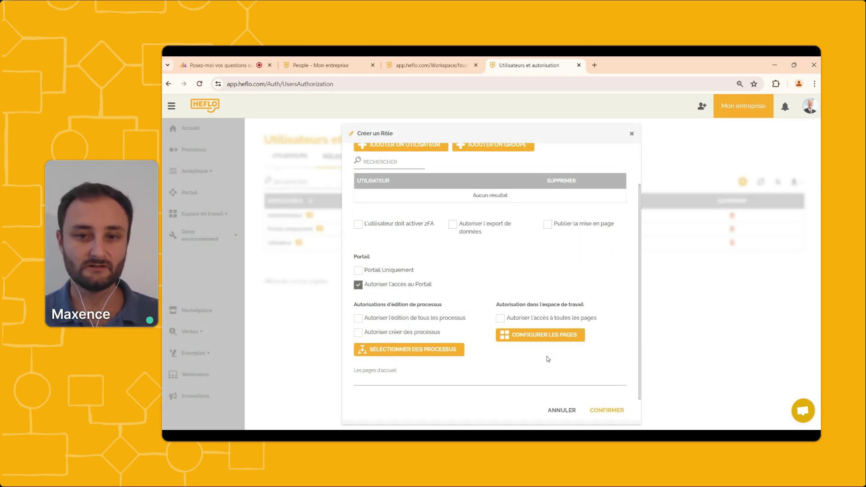
scroll(546, 358, up, 1)
scroll(546, 359, down, 1)
click(595, 410)
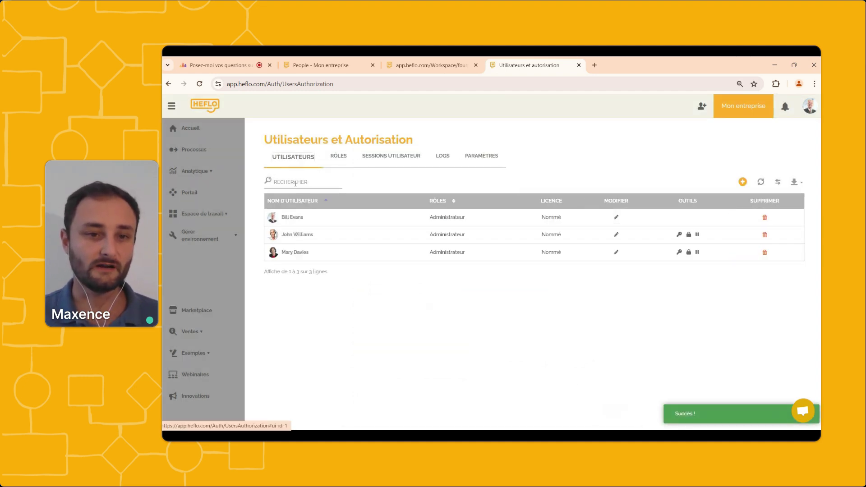
- Replace the Administrateur role of the last user in the list with Acheteurs and save the user
click(415, 257)
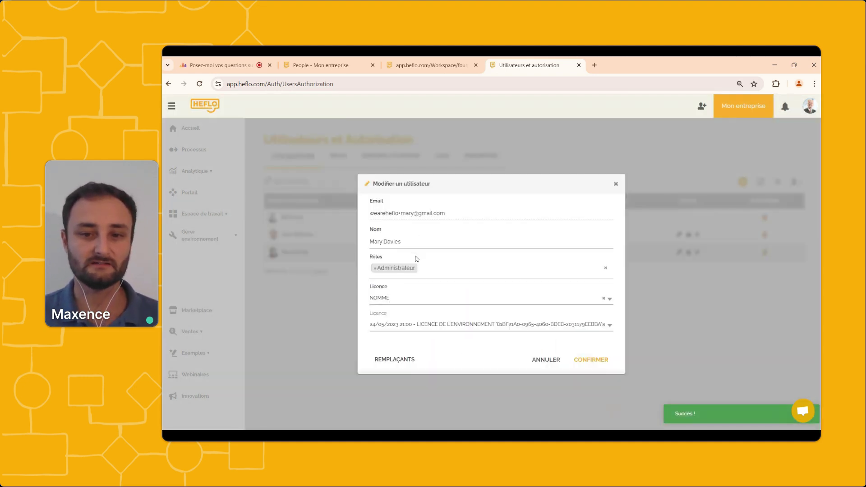
click(375, 268)
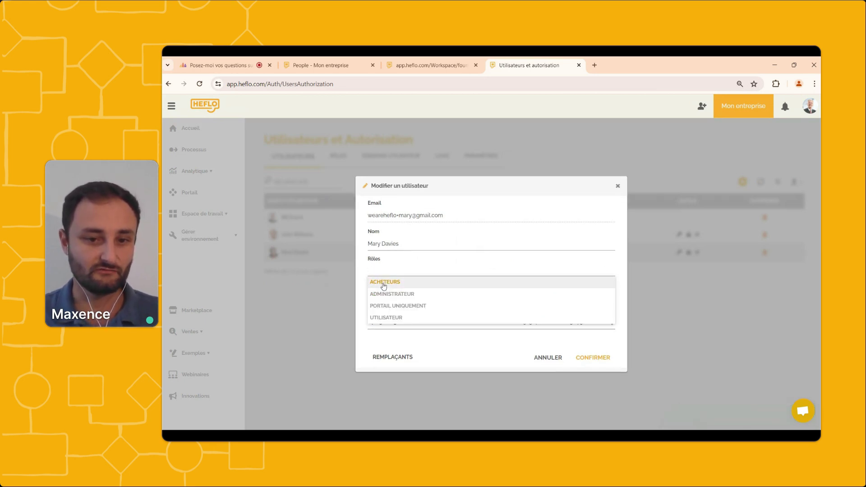
click(382, 283)
click(591, 360)
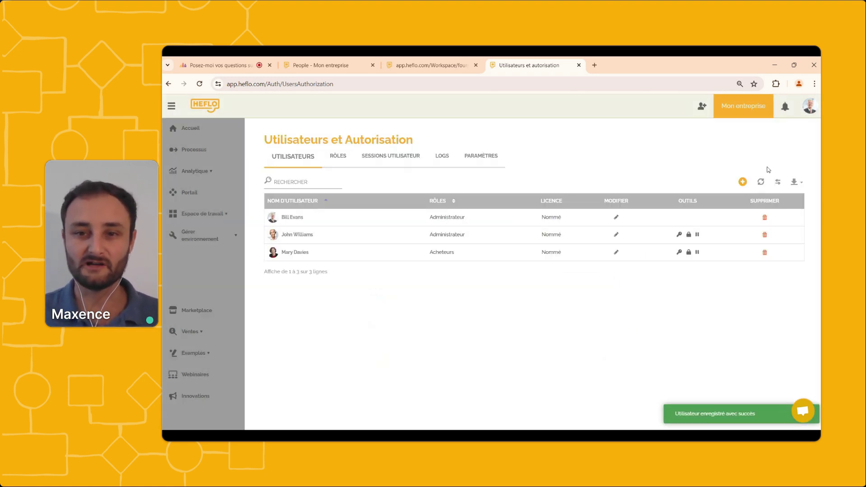
- Sign out and sign in as the user holding the Acheteurs role, filling in the saved e-mail and password
click(811, 107)
click(796, 194)
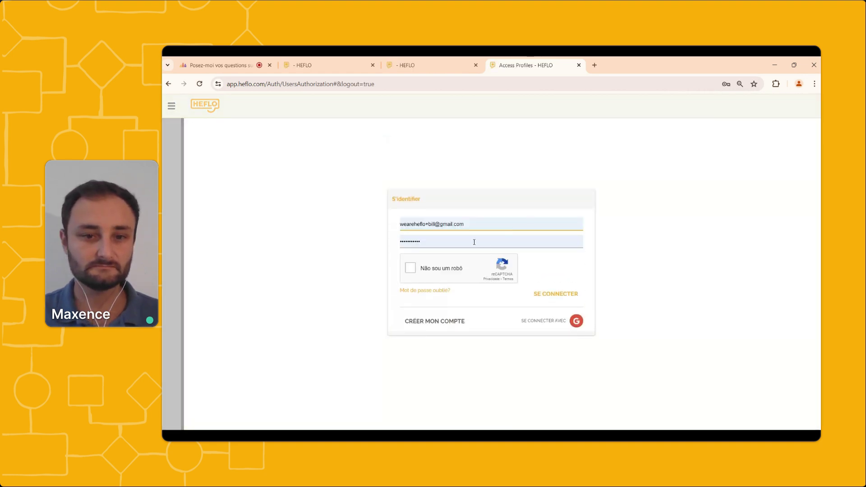
click(474, 242)
click(480, 285)
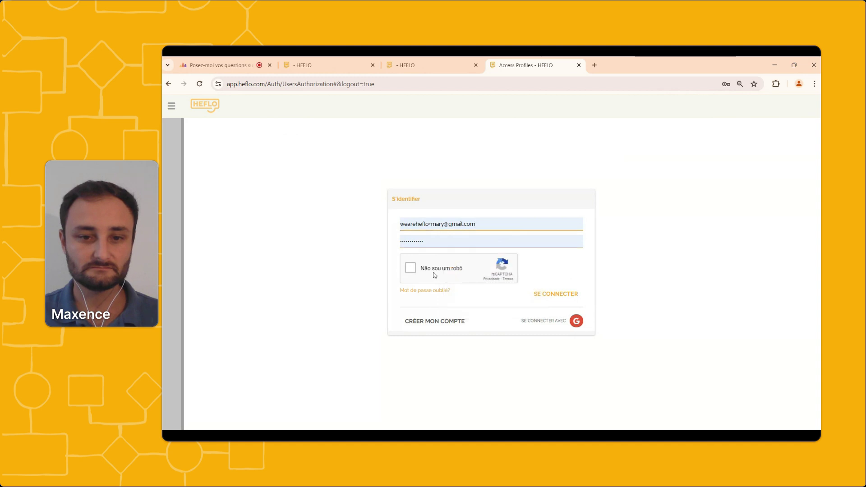
click(547, 295)
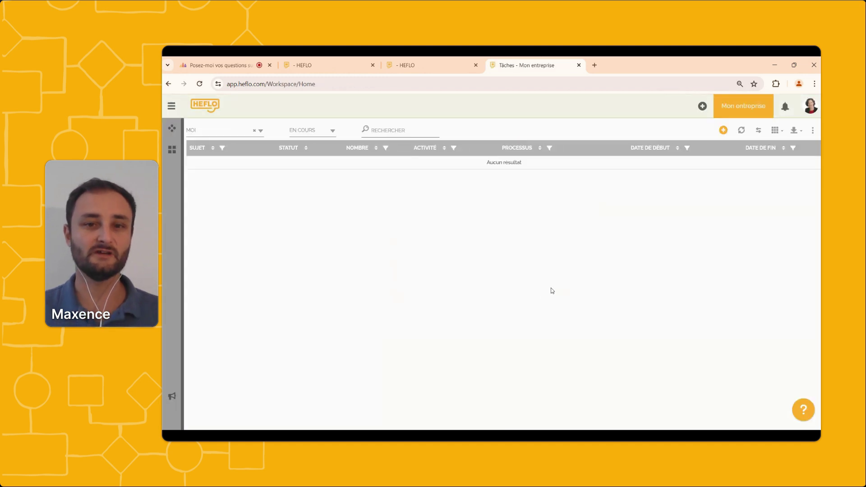
- Check which workspace pages the Acheteurs user can access and view Liste des fournisseurs
mouse_move(179, 128)
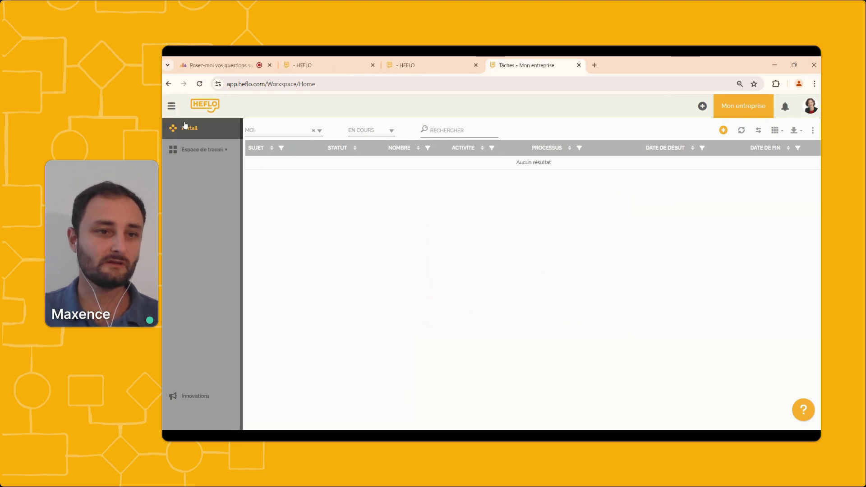
click(209, 155)
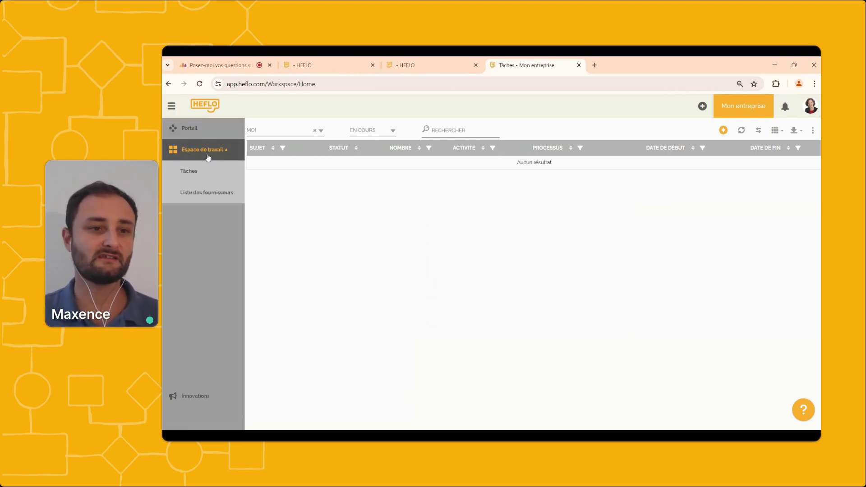
click(212, 197)
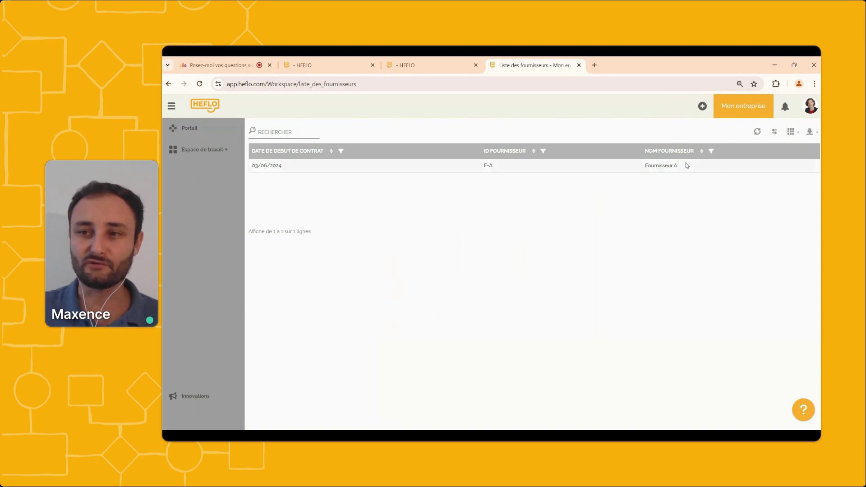
- Sign out and sign back in to the administrator account, filling in its saved e-mail and password and completing the reCAPTCHA
click(805, 112)
click(781, 194)
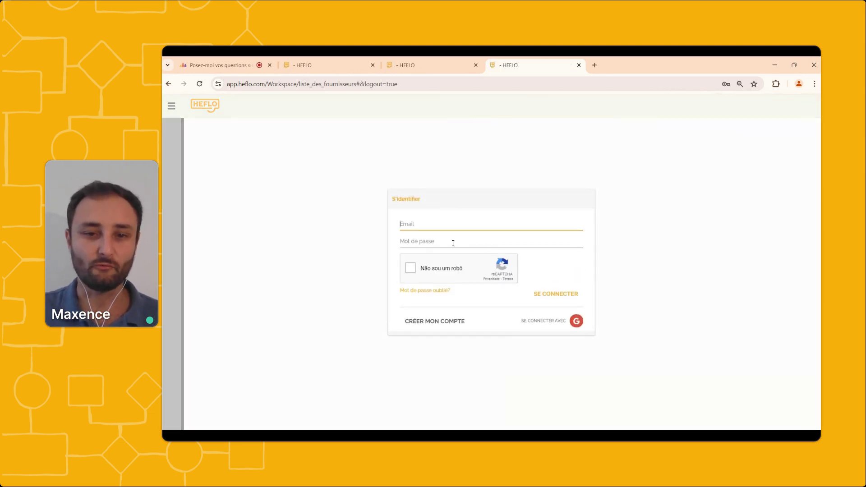
click(454, 239)
click(496, 287)
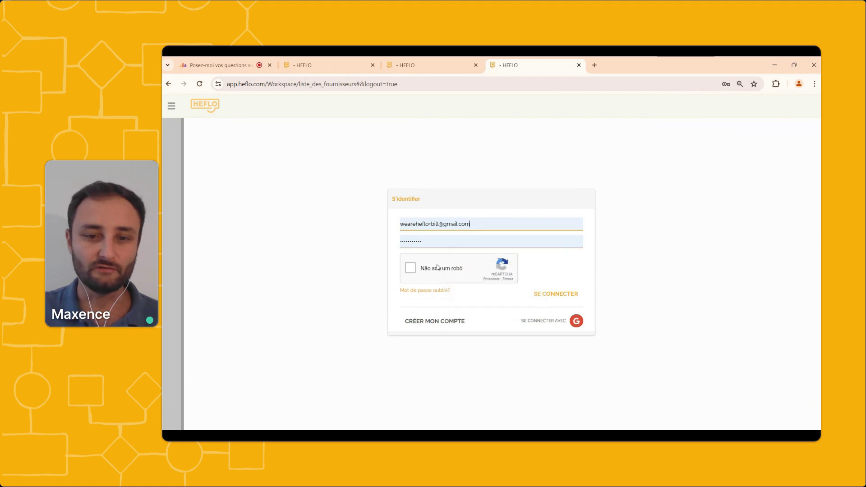
click(410, 268)
click(548, 295)
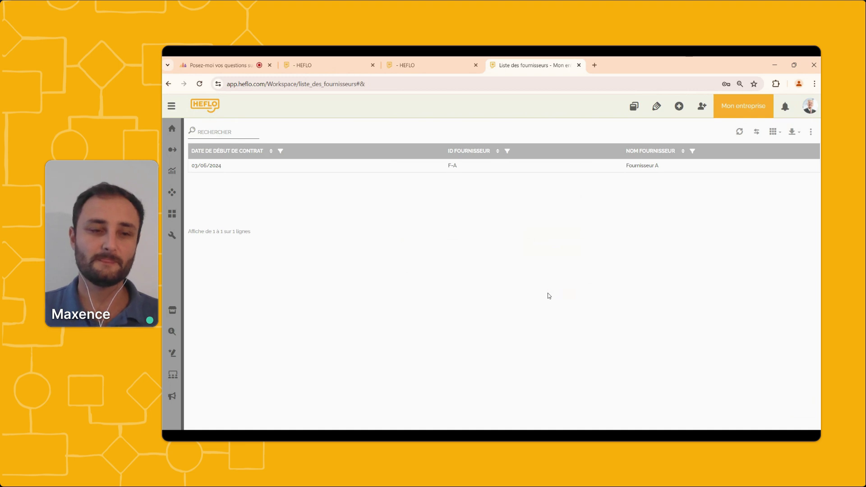
- Go to the process editor, start a new BPMN process and begin entering its name
click(173, 149)
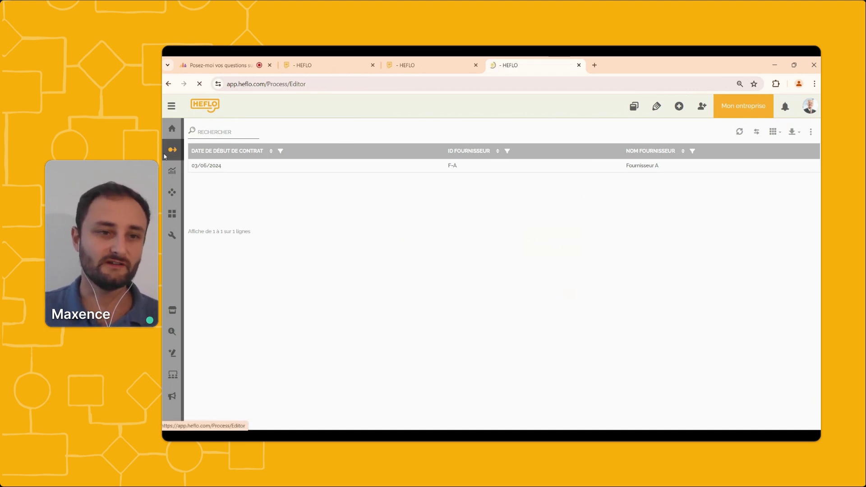
click(679, 106)
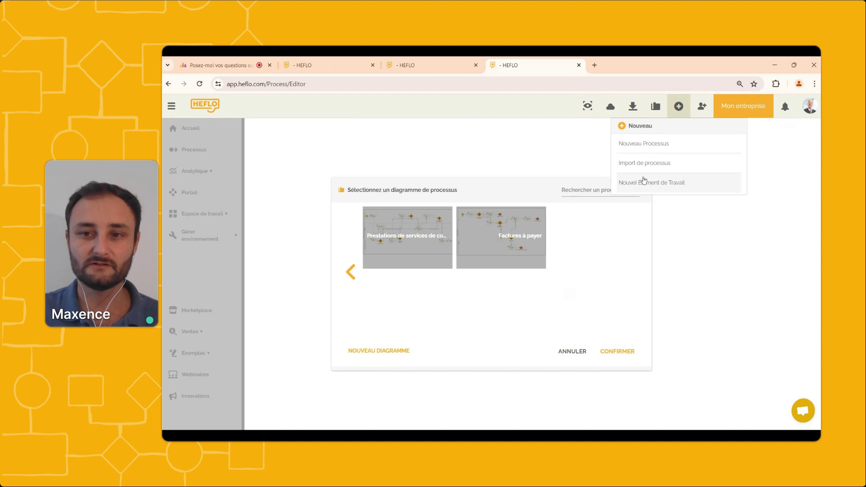
click(644, 143)
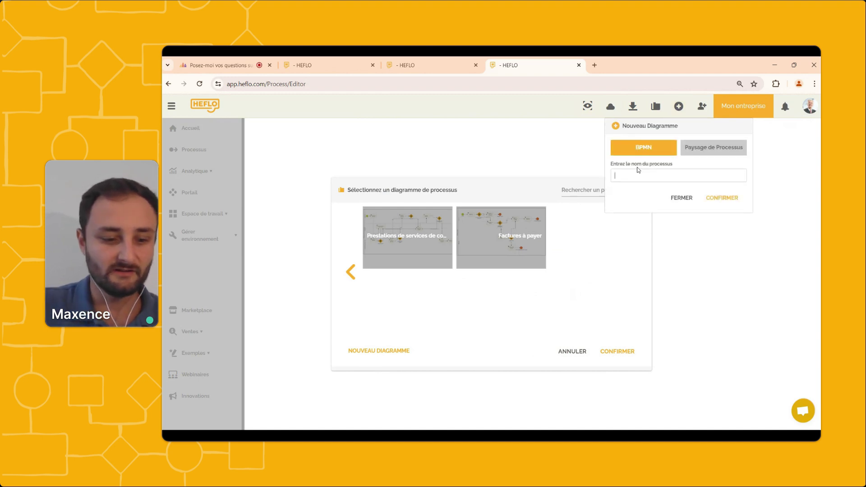
text(E)
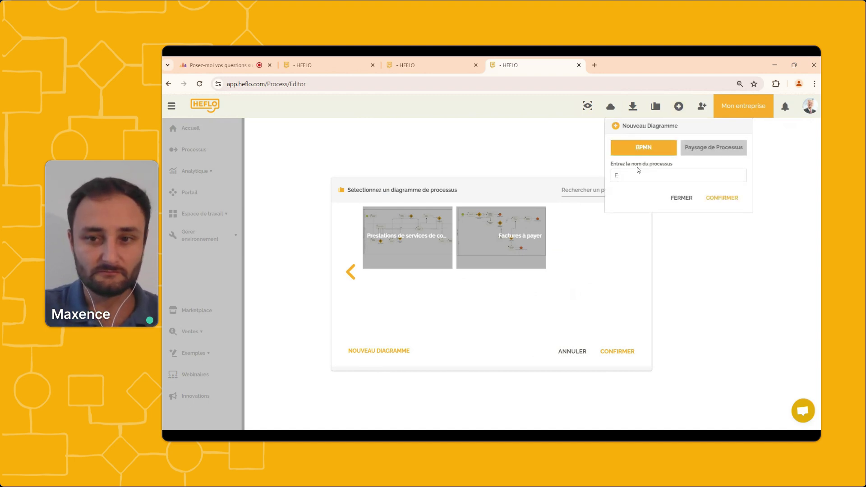